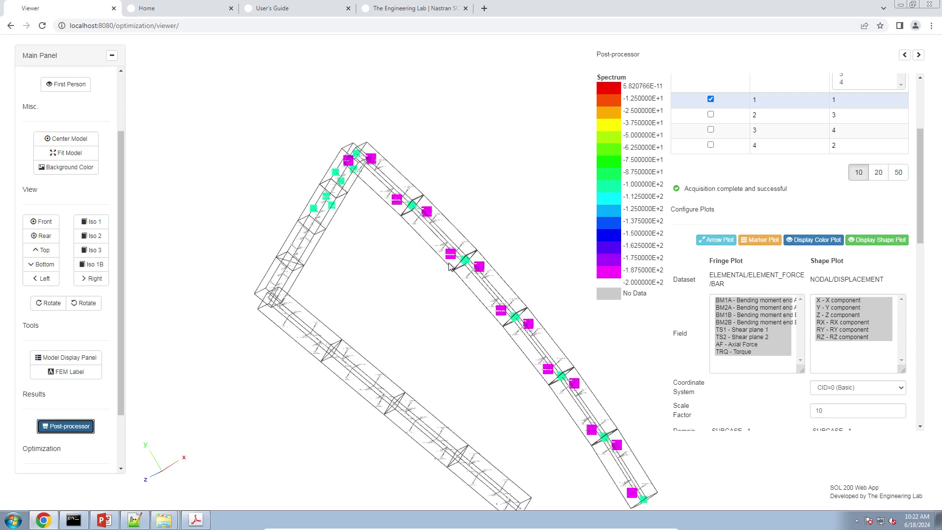
Step: Examine the force and moment arrows and values along the frame's beam elements from close up and from another angle
scroll(457, 245, up, 3)
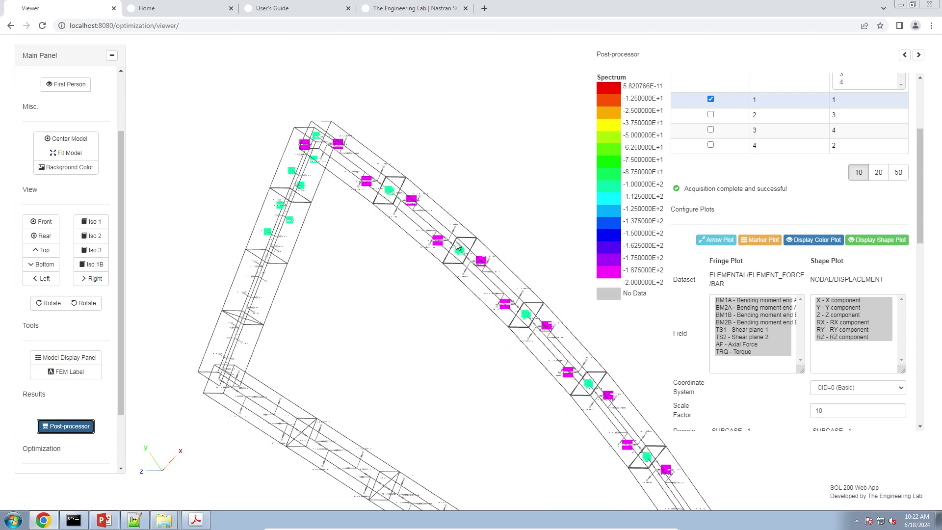
scroll(455, 243, up, 5)
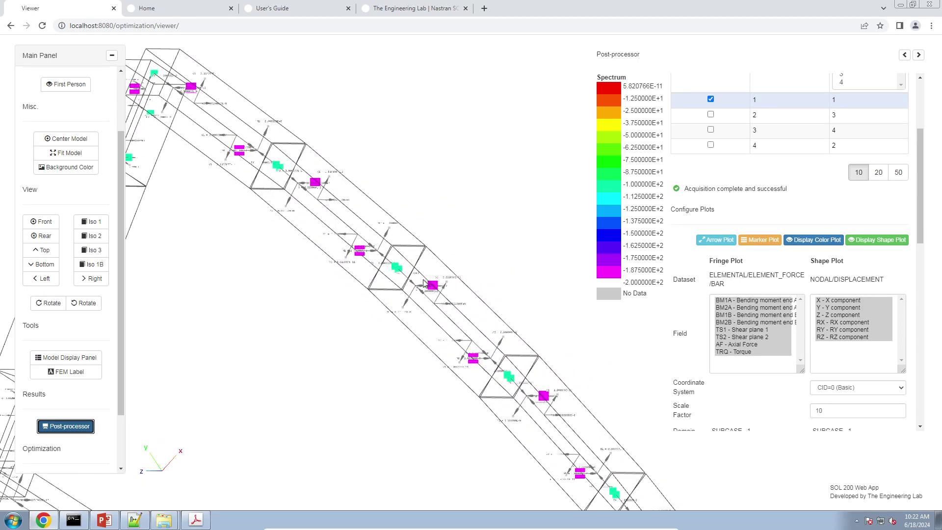
scroll(426, 280, up, 5)
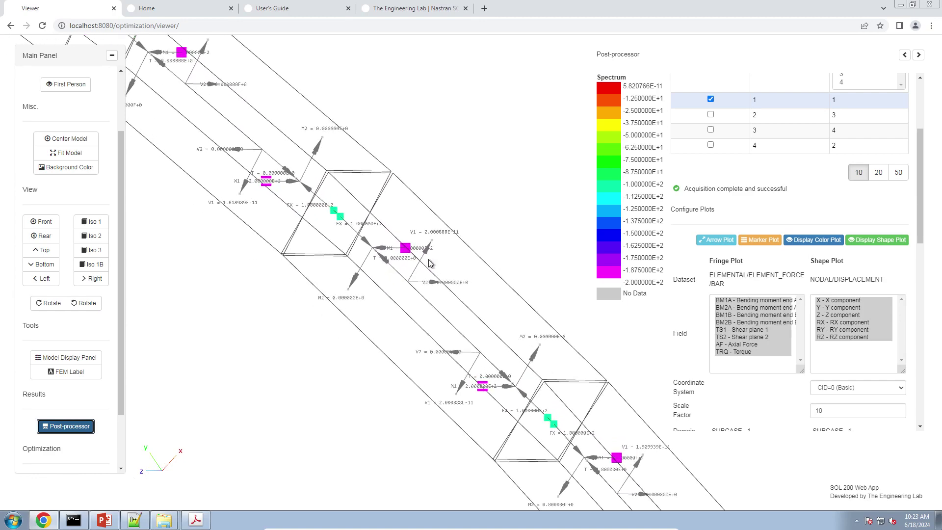
scroll(429, 259, up, 5)
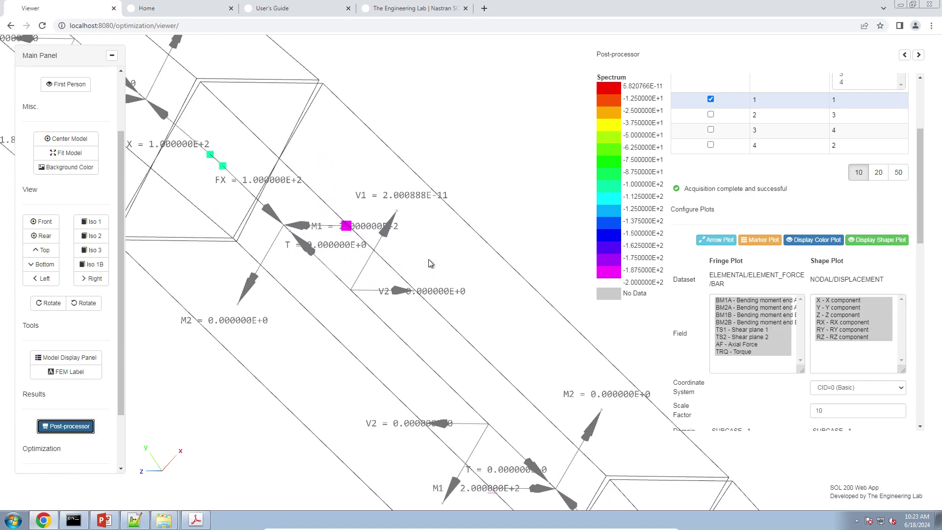
scroll(429, 259, down, 10)
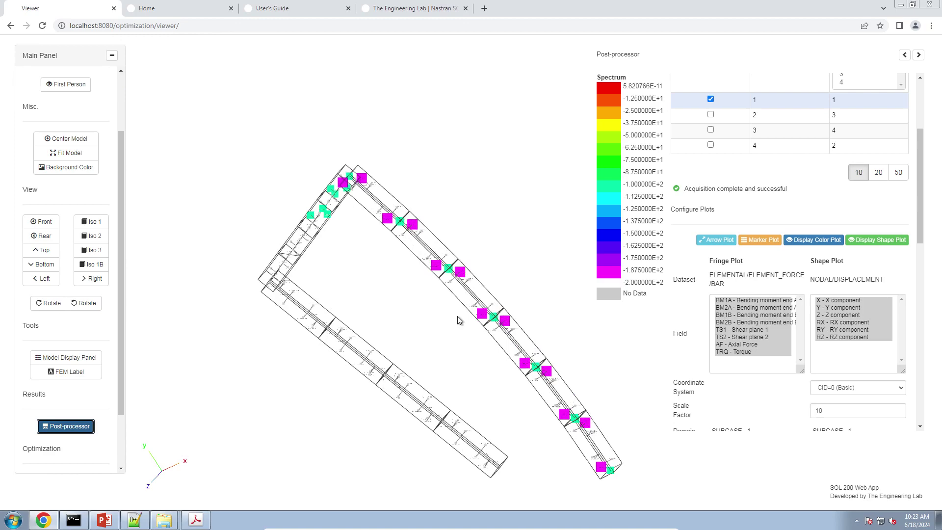
drag(459, 320, 503, 306)
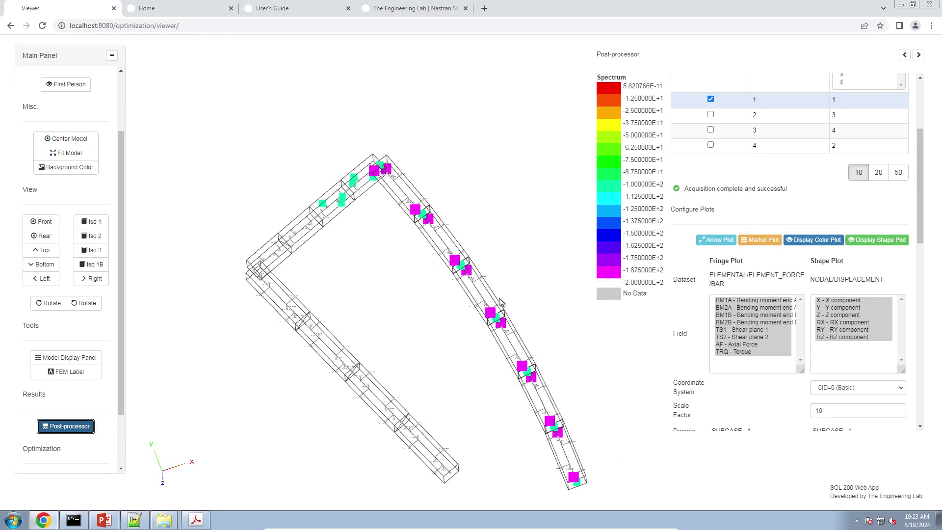
Step: Switch to PowerPoint and present the Before Starting slide, ending the show without keeping the ink annotations
click(100, 521)
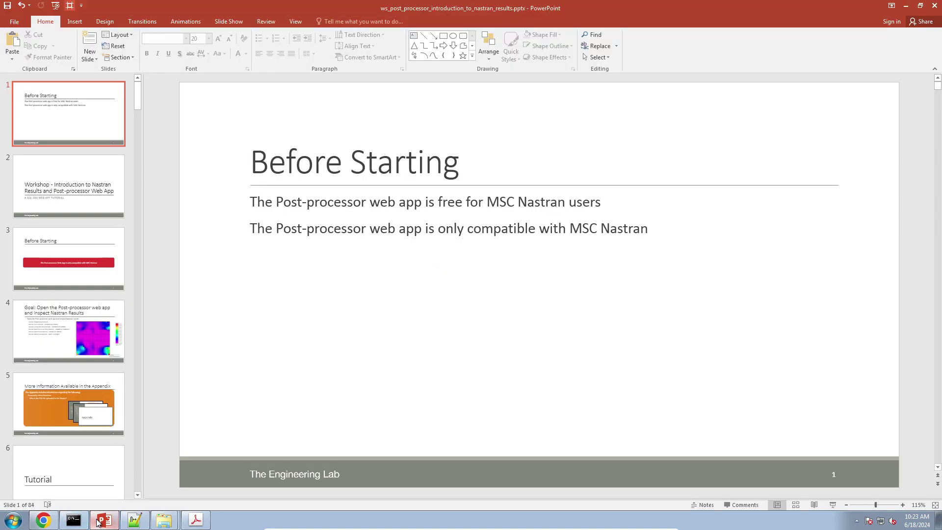
click(833, 505)
click(43, 524)
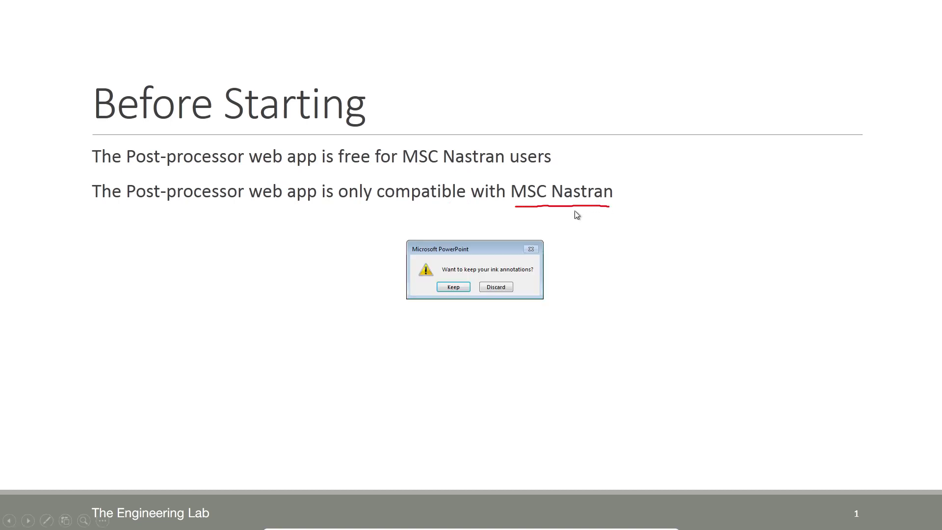
click(501, 286)
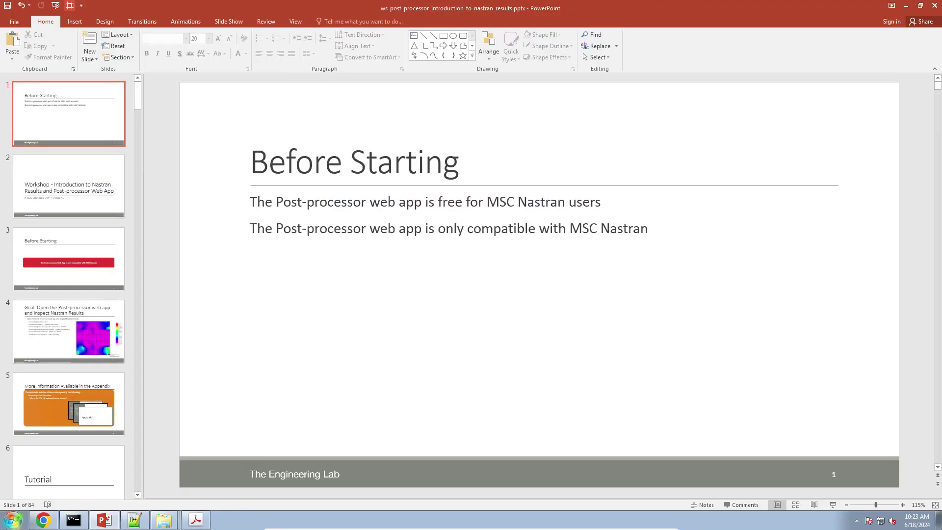
Step: Switch to Chrome, view The Engineering Lab home page and return to the Viewer page
click(36, 526)
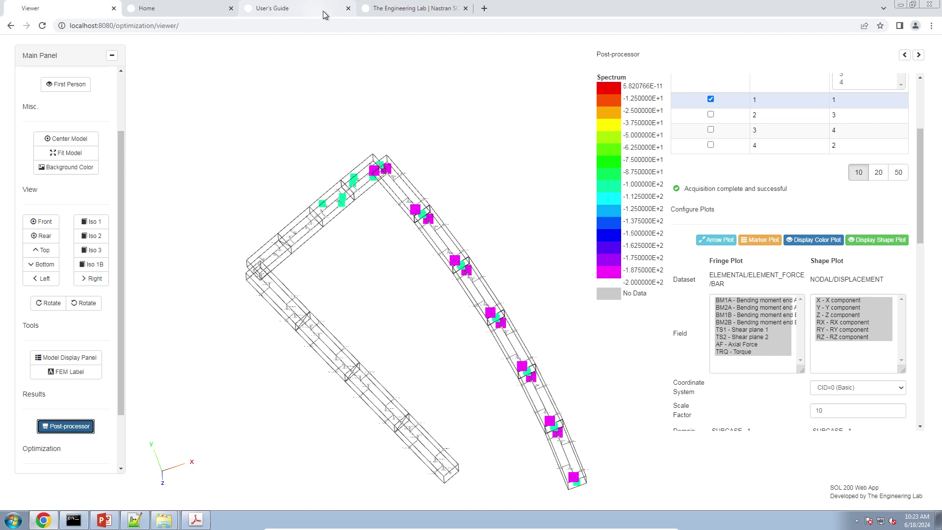
click(416, 8)
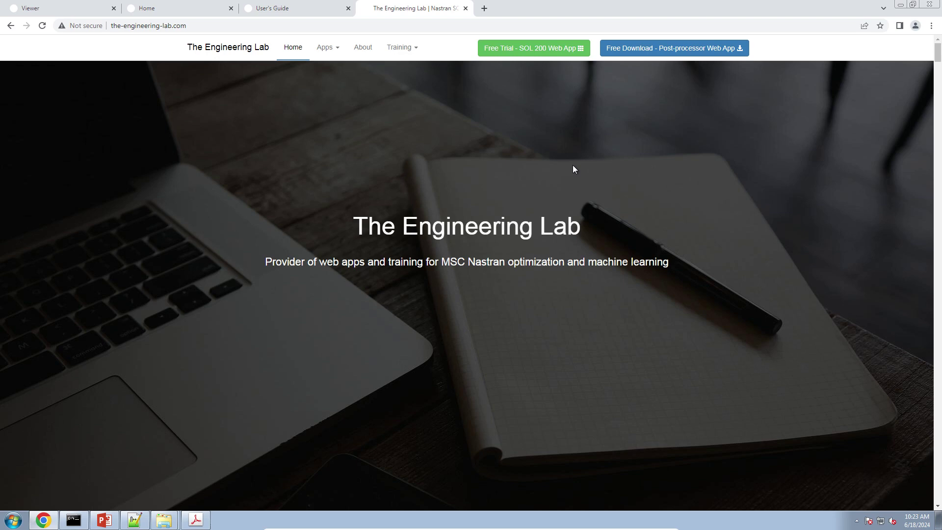
click(69, 8)
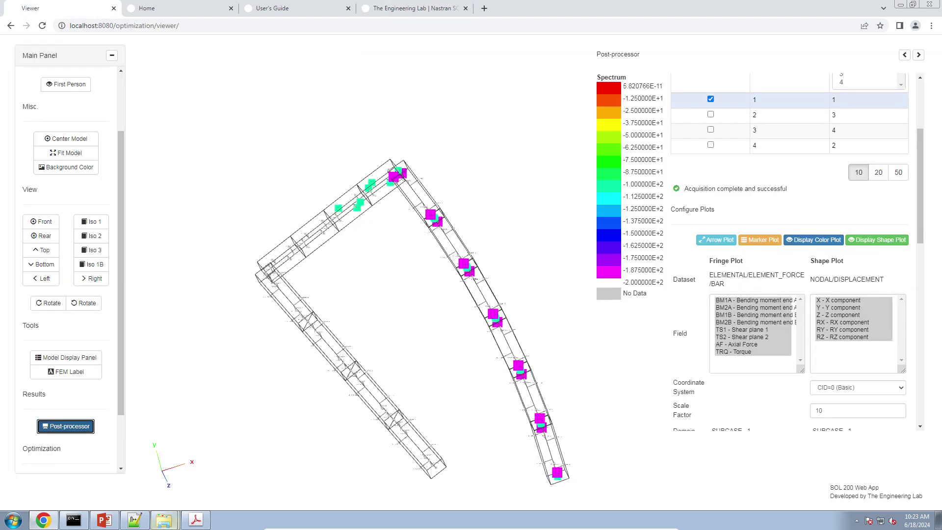
Step: Switch to the Patran reference manual in Acrobat and read Problem 1: Linear Statics, Rigid Frame Analysis under Validation Problems
click(186, 520)
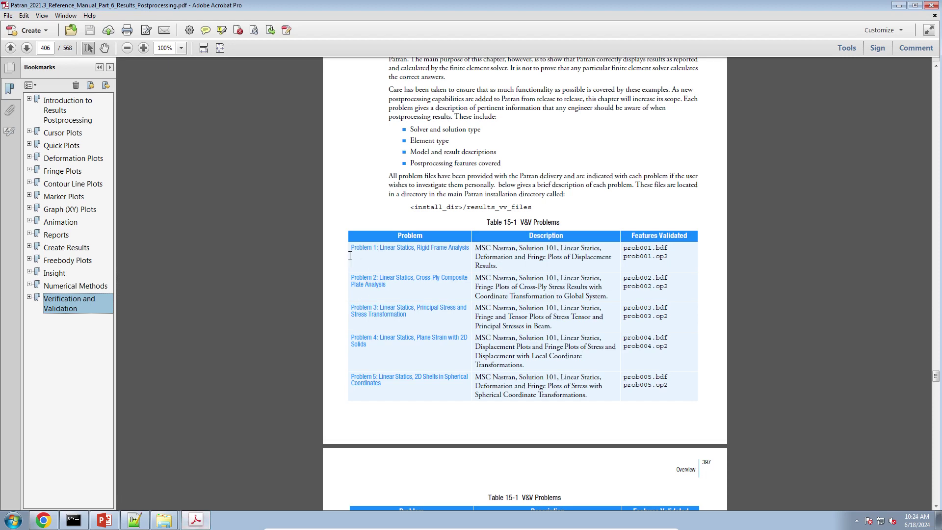
scroll(346, 303, down, 3)
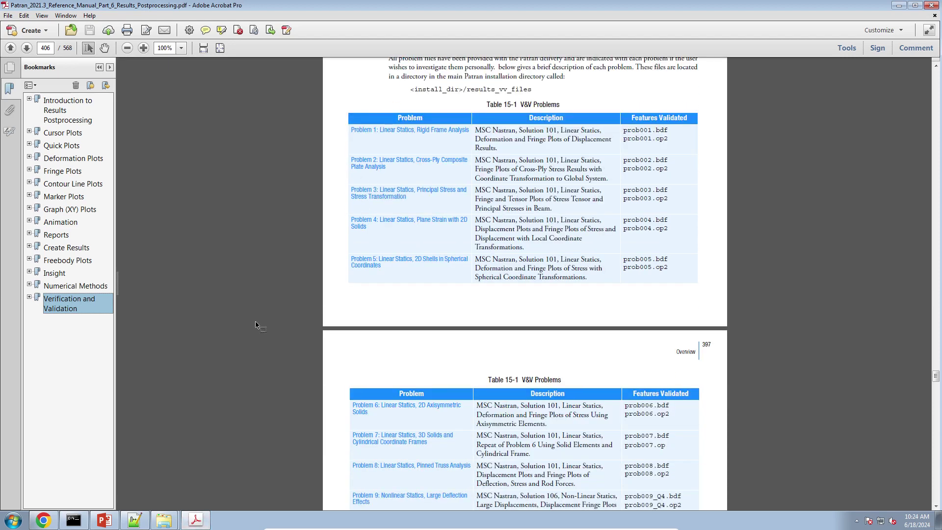
click(29, 298)
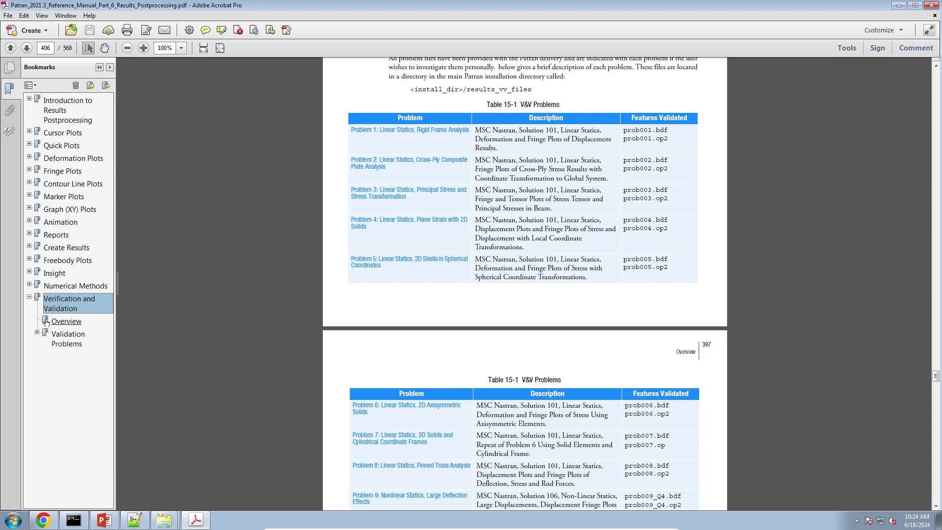
click(37, 333)
click(68, 367)
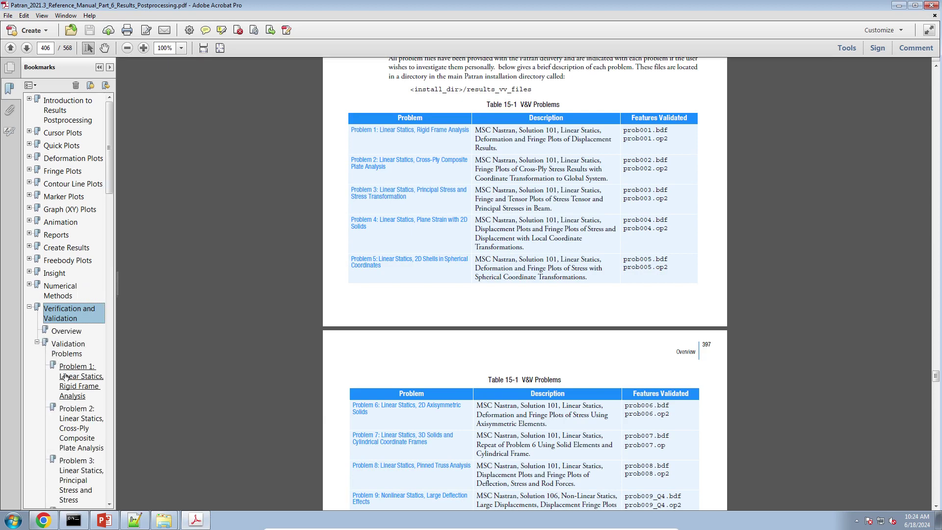
scroll(676, 241, down, 5)
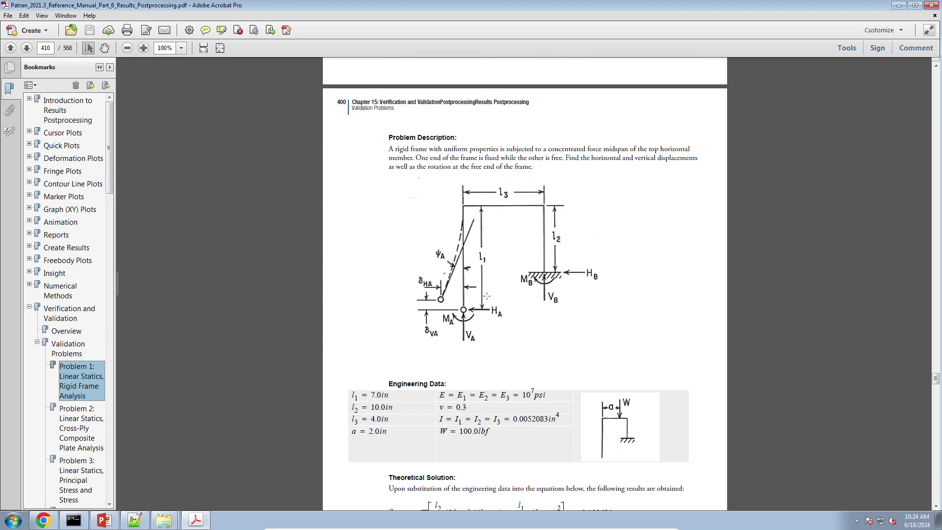
scroll(487, 296, down, 4)
Step: Switch back to Chrome and close the old Viewer and User's Guide pages, leaving the SOL 200 Web App home page
click(32, 523)
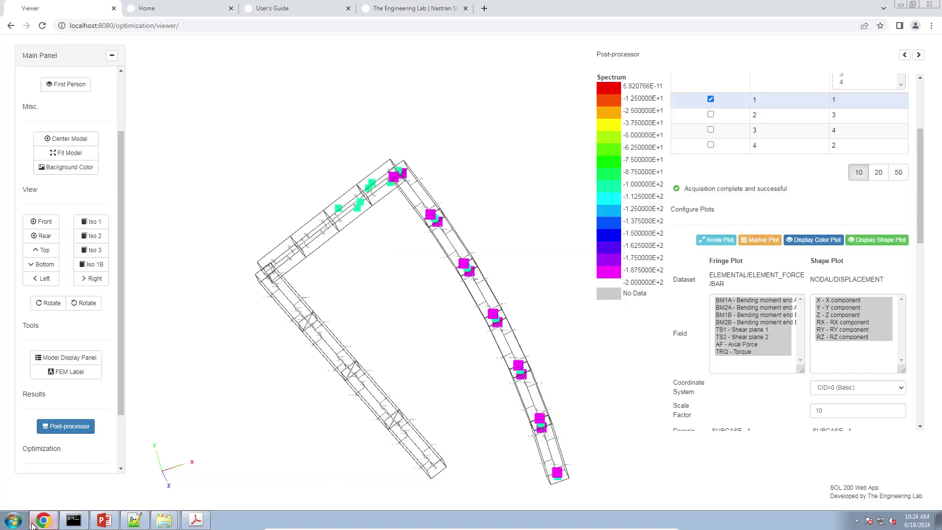
click(192, 9)
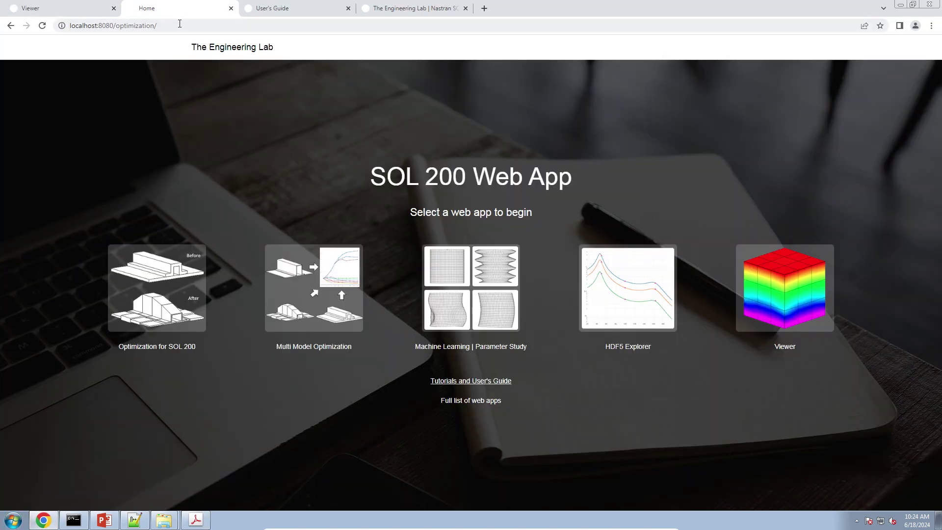
click(114, 8)
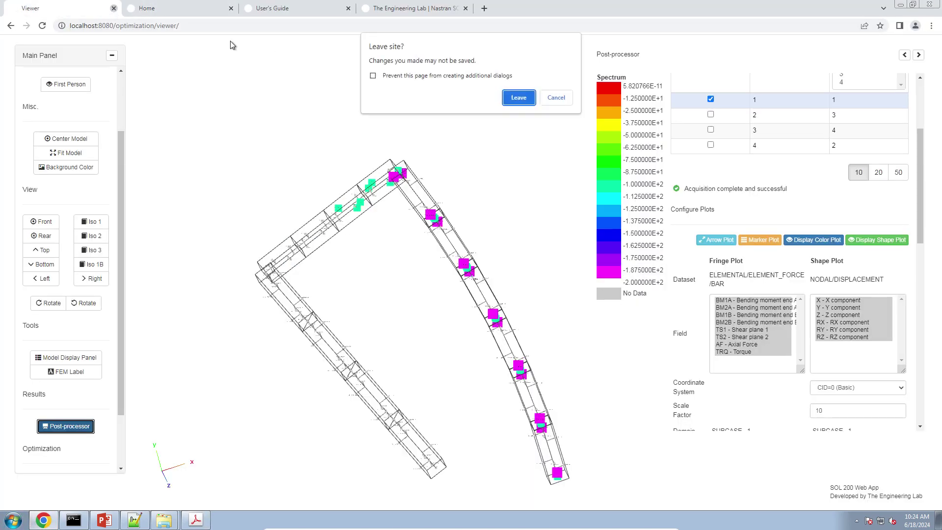
click(515, 96)
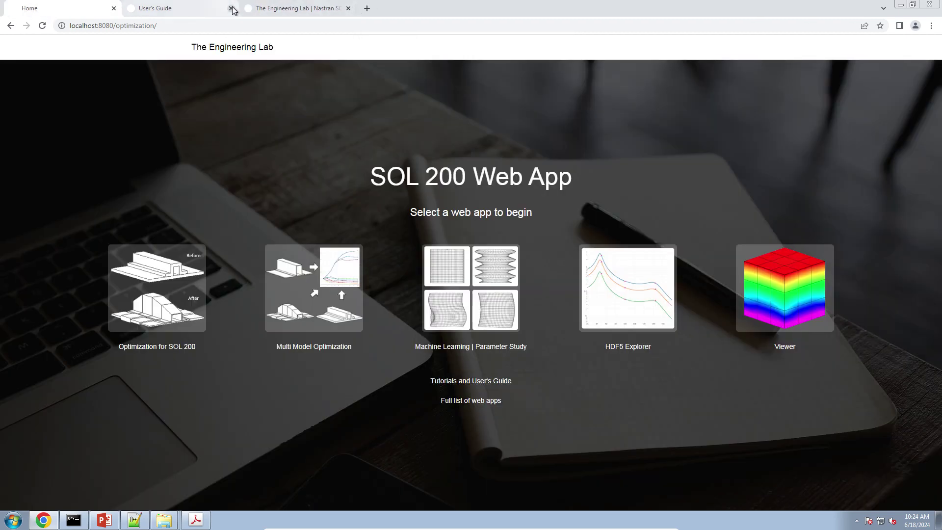
click(231, 8)
Step: Open the Post-processor Tutorials in the user's guide and download the starting BDF files of the CBAR exercise
click(443, 380)
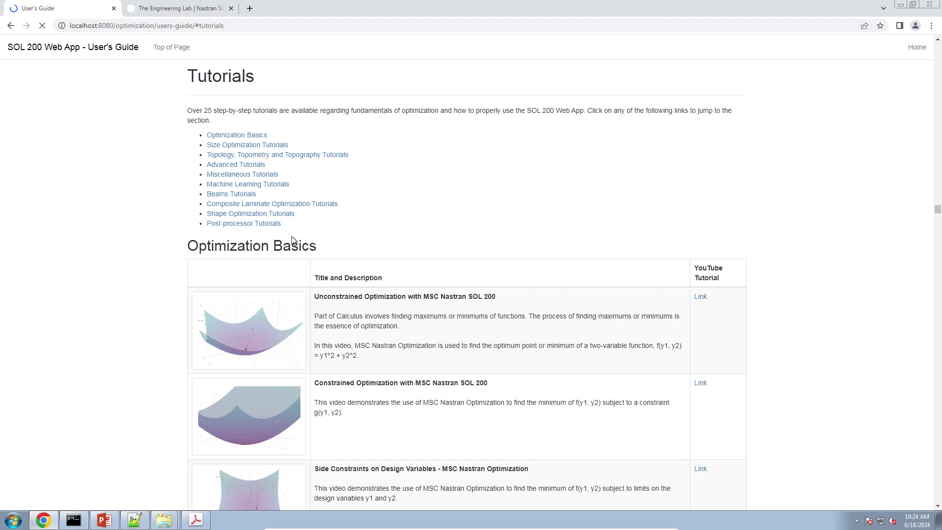
click(277, 224)
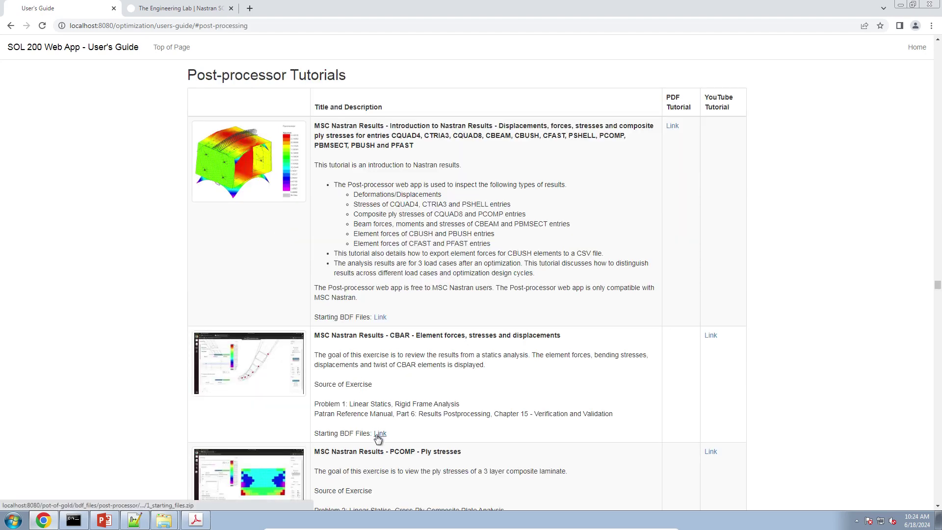
drag(393, 432, 319, 339)
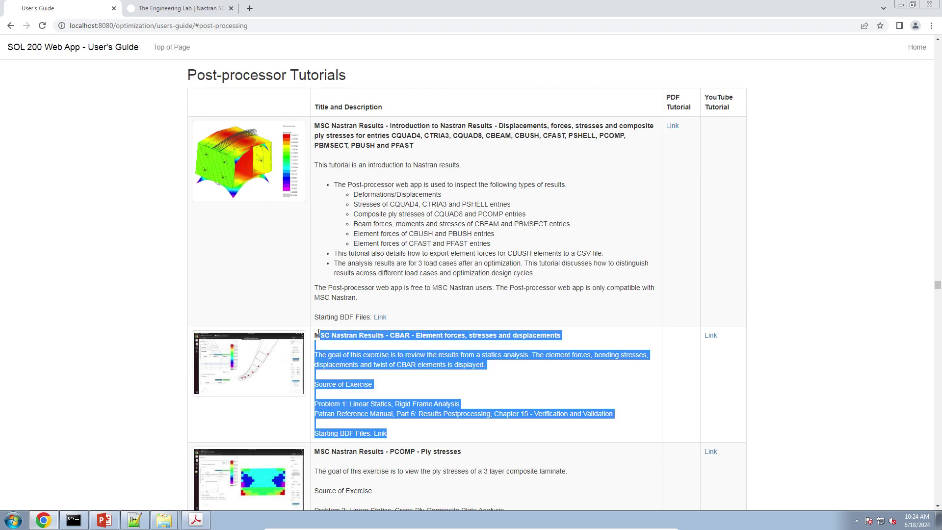
click(380, 434)
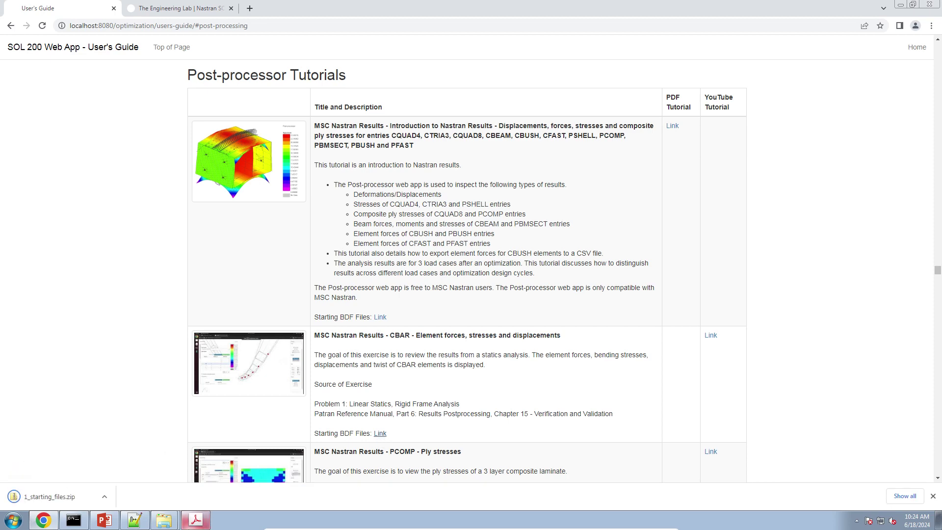
Step: Extract 1_starting_files.zip in the Downloads folder to the default destination folder
mouse_move(164, 520)
click(164, 484)
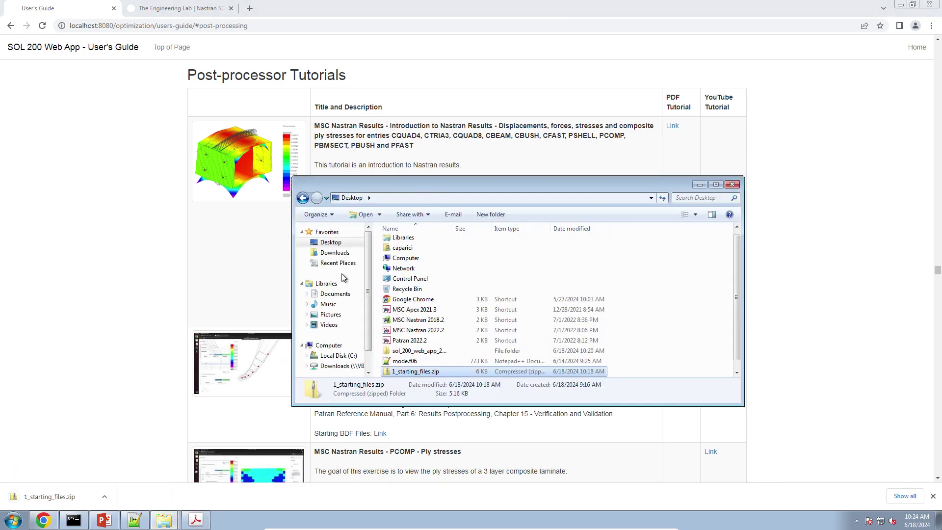
click(346, 252)
click(393, 243)
right_click(390, 244)
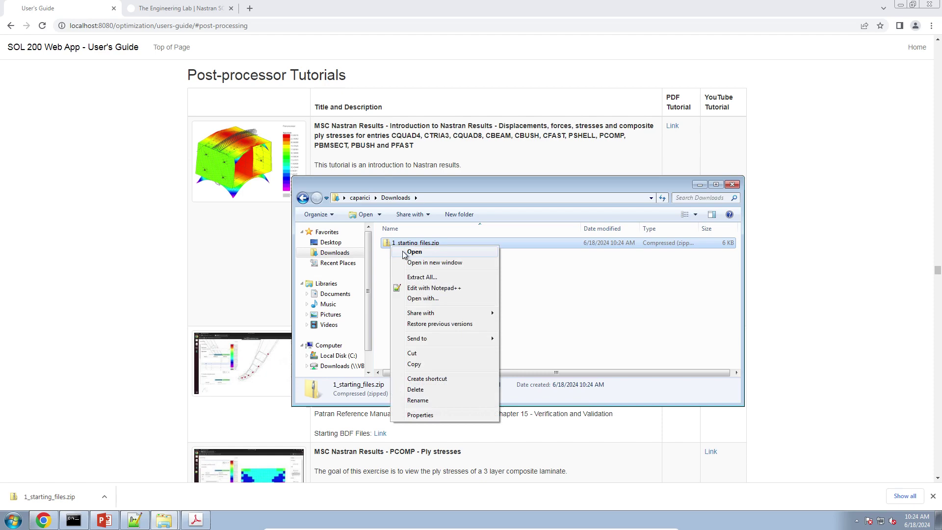
click(418, 278)
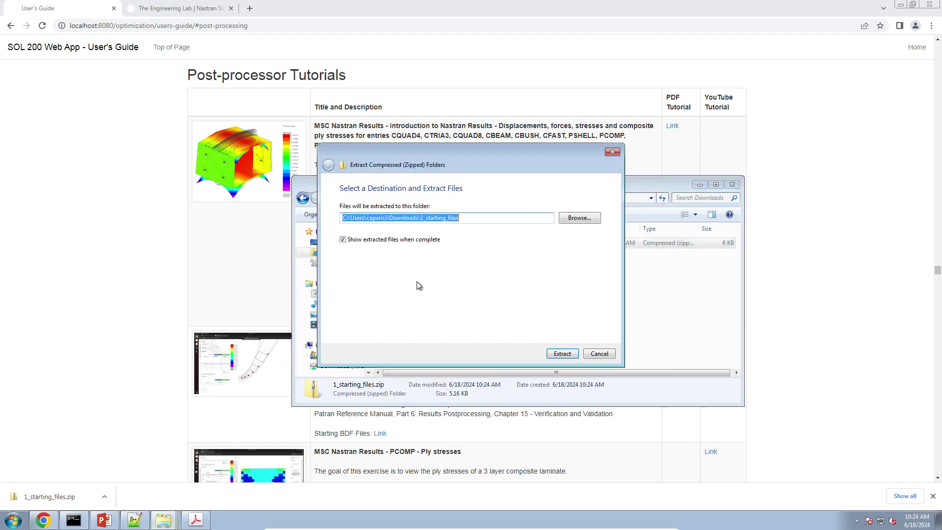
click(560, 353)
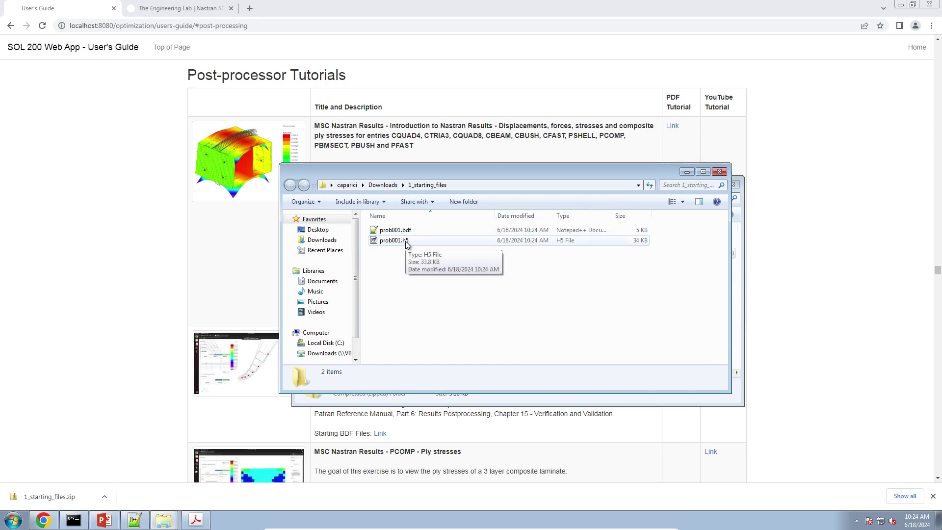
Step: Open the Viewer web app from the SOL 200 Web App home page and upload the prob001.bdf model file
click(359, 131)
click(916, 47)
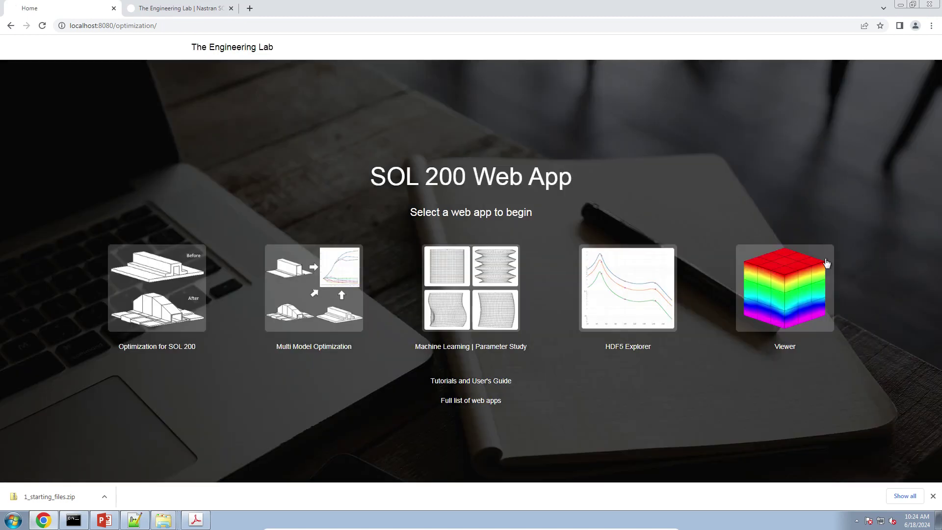
click(933, 496)
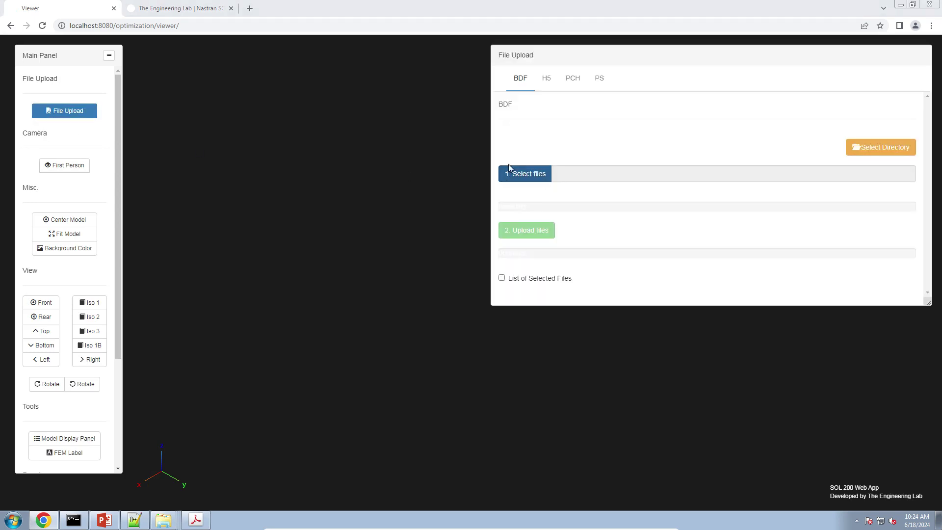
double_click(457, 224)
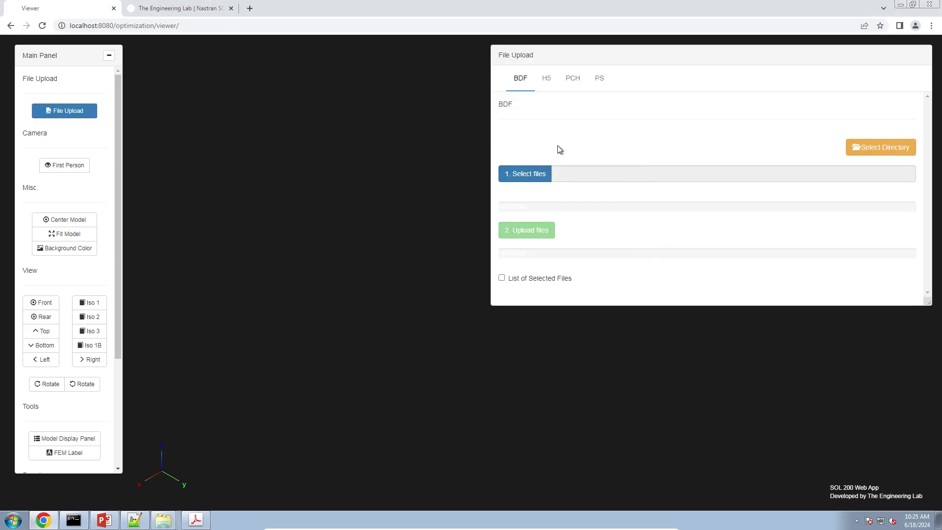
click(546, 230)
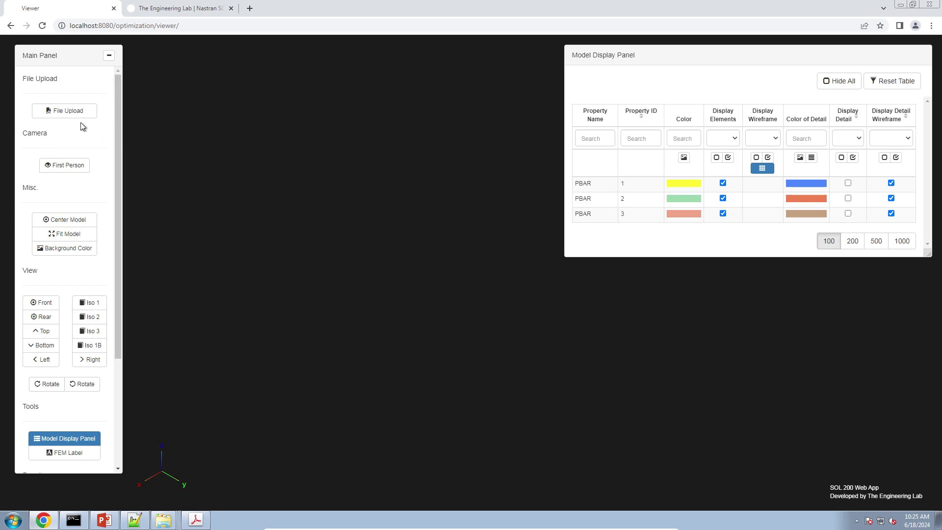
Step: Upload the prob001.h5 results file from the 1_starting_files folder to the Viewer
click(78, 113)
click(546, 83)
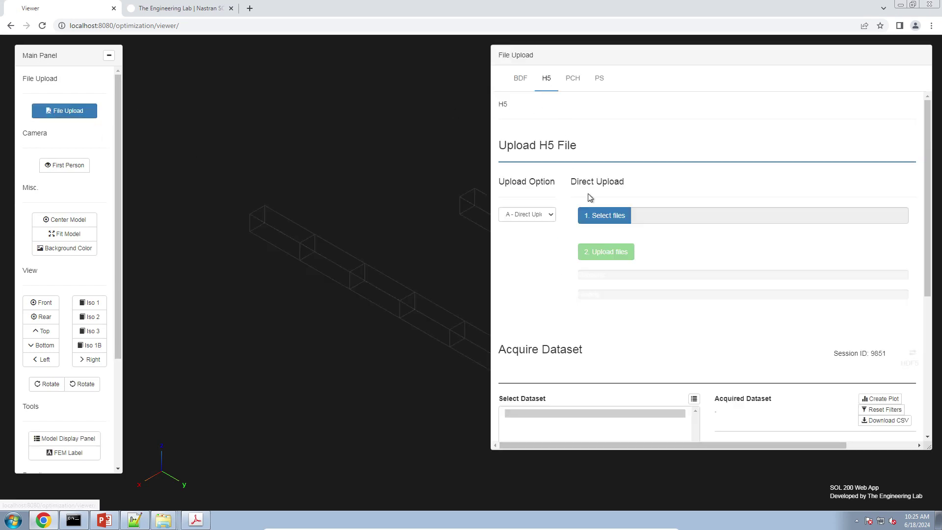
click(595, 214)
click(453, 225)
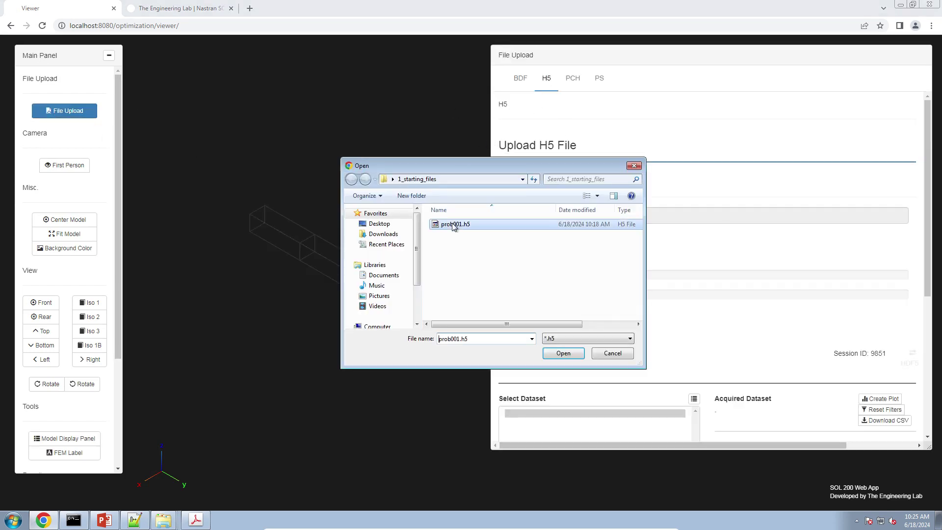
double_click(453, 224)
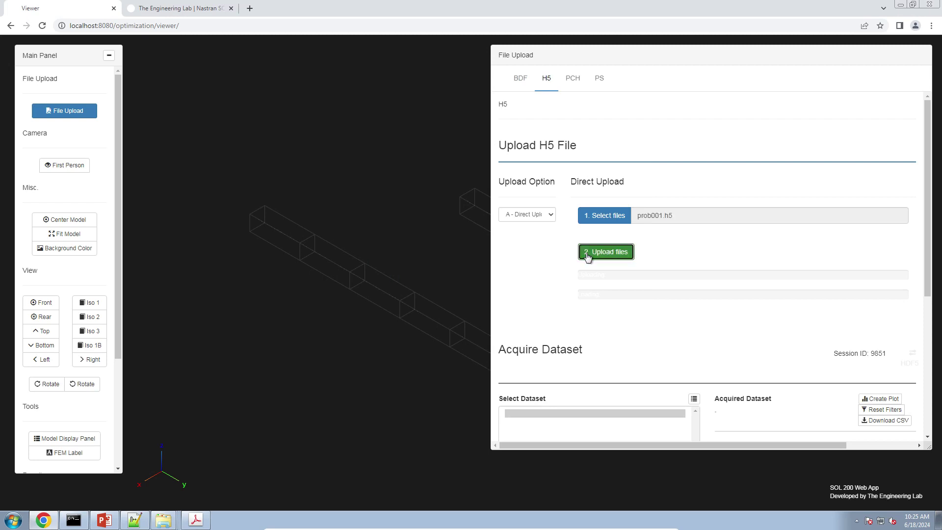
click(588, 253)
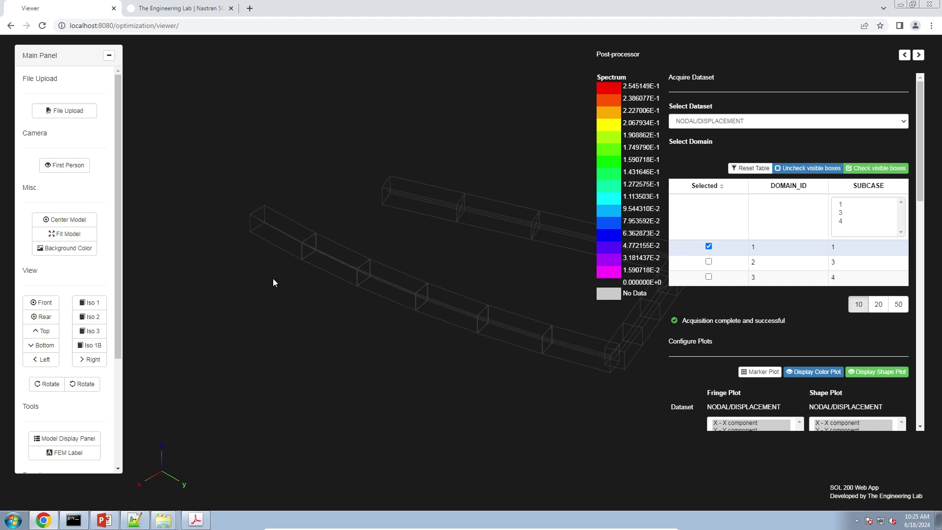
Step: Change the viewport background to white and show the deformed frame in the front view
click(43, 250)
click(50, 302)
right_drag(377, 213, 326, 201)
scroll(327, 202, down, 1)
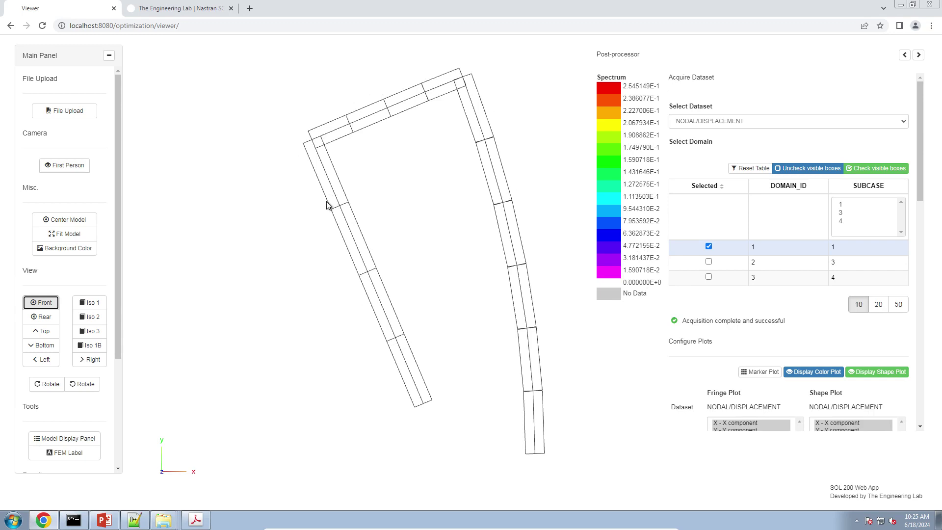
Step: Toggle the displacement shape plot off and on to compare the undeformed and deformed frame for subcase 1
click(783, 346)
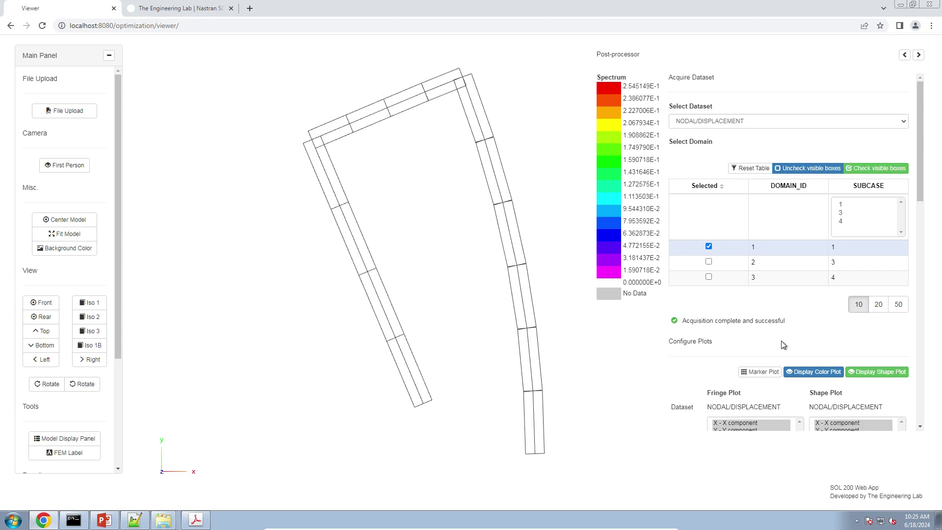
scroll(783, 343, down, 5)
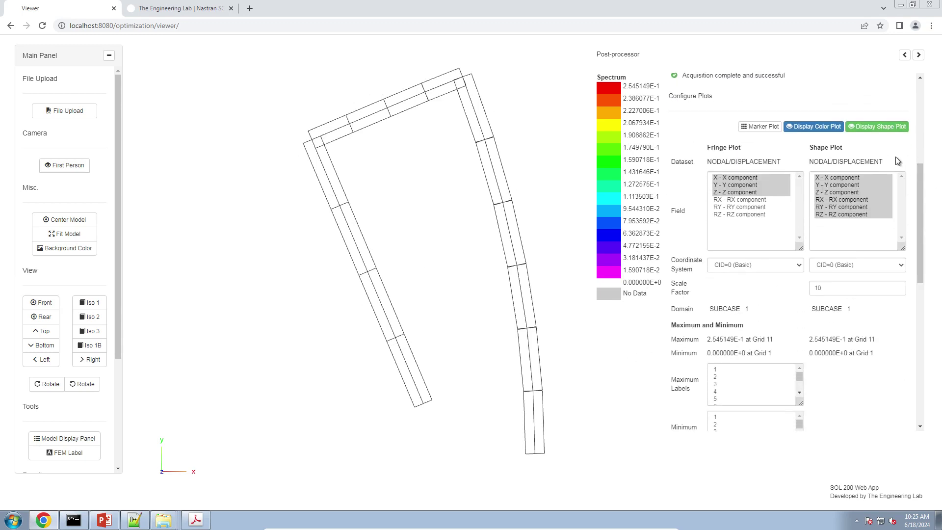
click(894, 129)
click(894, 129)
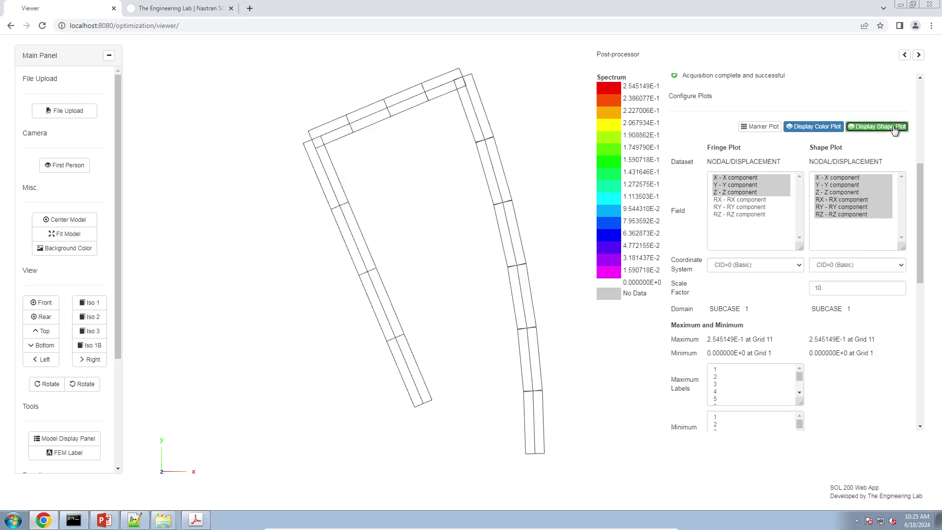
click(894, 129)
click(894, 129)
click(894, 129)
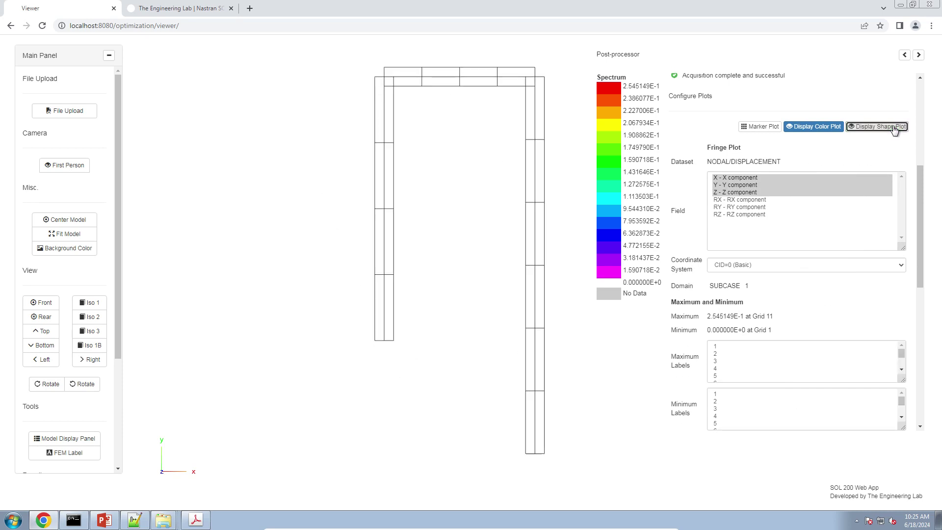
click(894, 129)
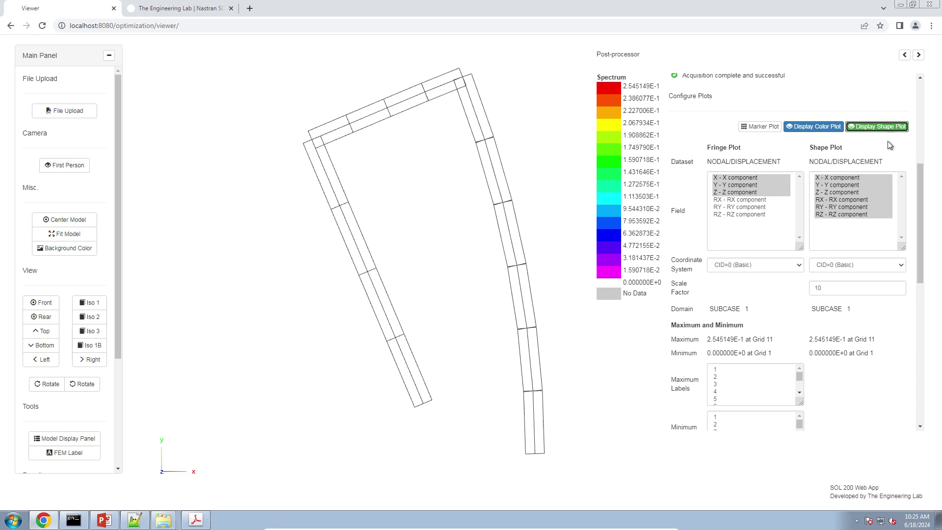
Step: Check the available result datasets, keep NODAL/DISPLACEMENT, and select domain 3 for subcase 4
scroll(890, 163, up, 5)
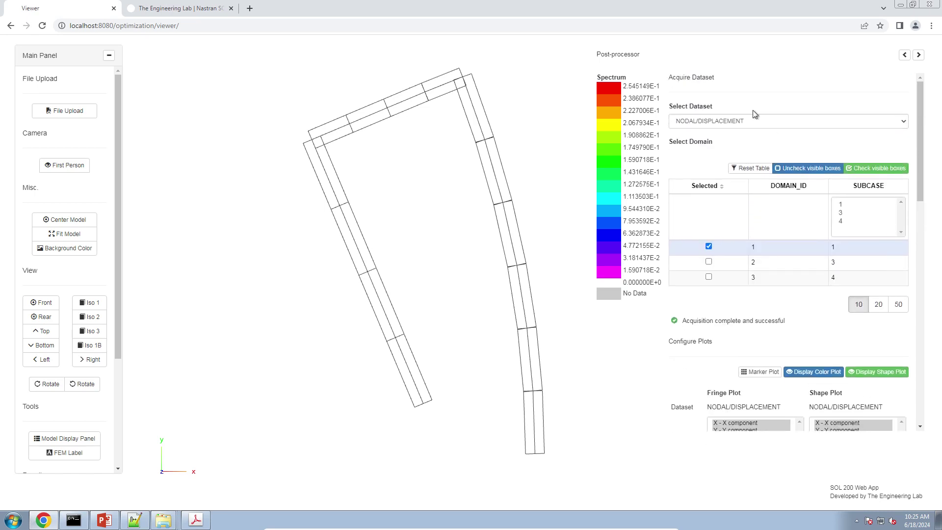
click(755, 122)
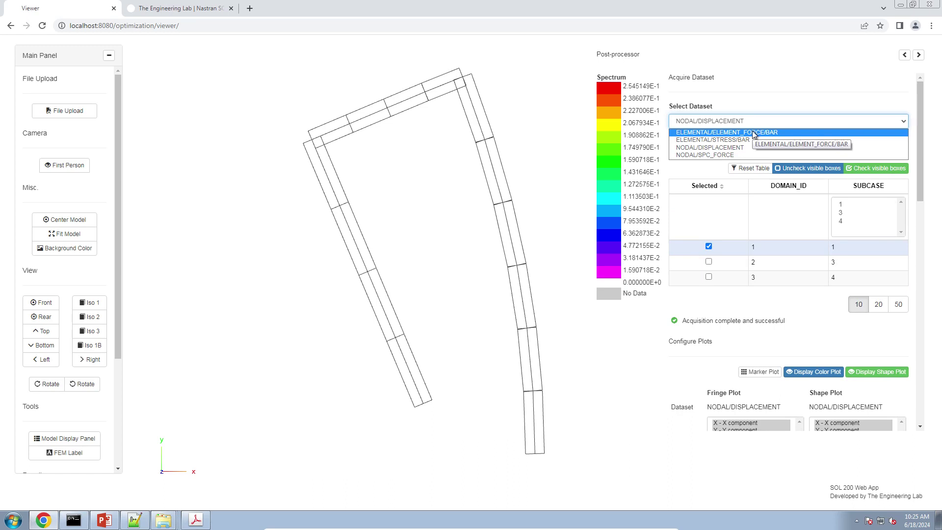
click(744, 98)
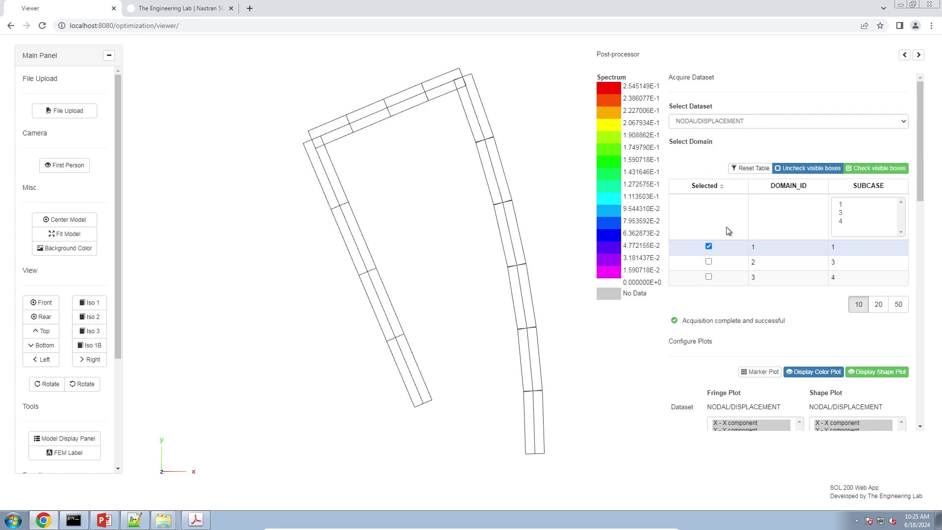
click(709, 277)
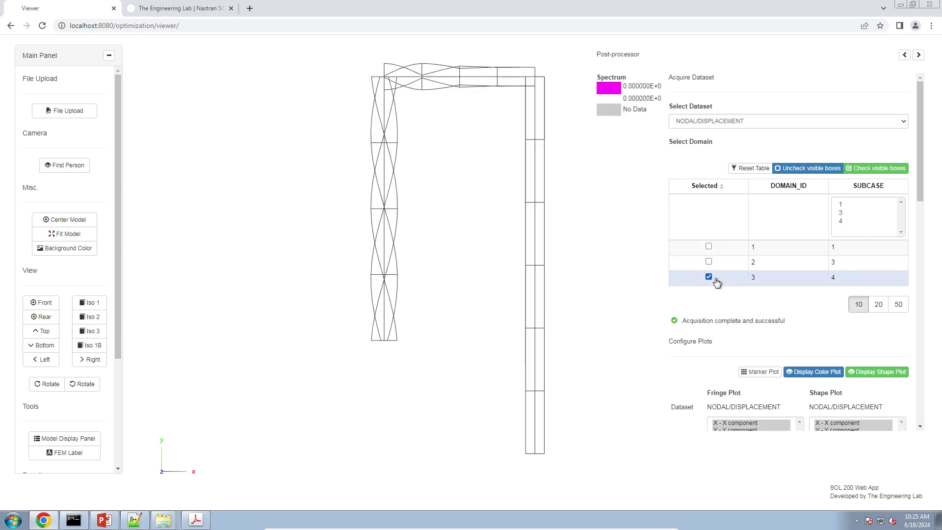
drag(549, 293, 399, 306)
scroll(400, 306, up, 5)
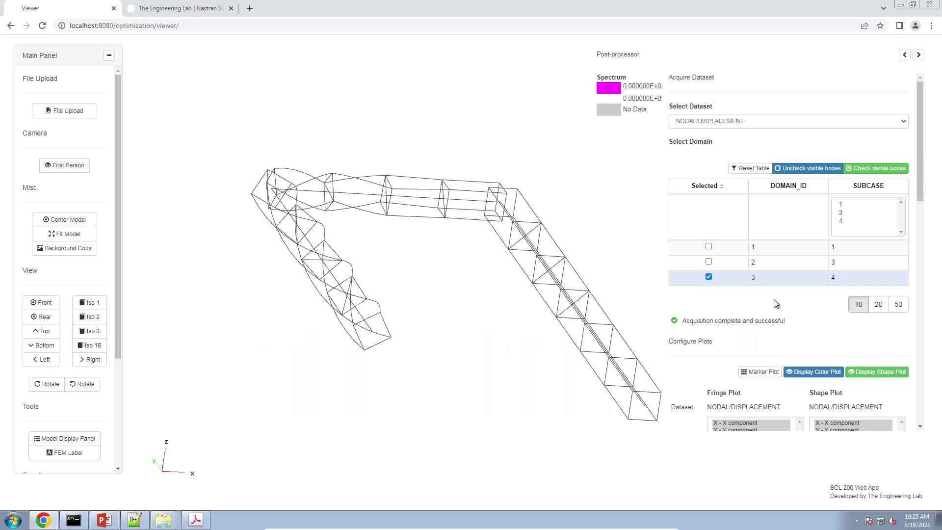
Step: Set the shape plot's scale factor to 1 for the subcase 4 displacements
scroll(776, 304, down, 4)
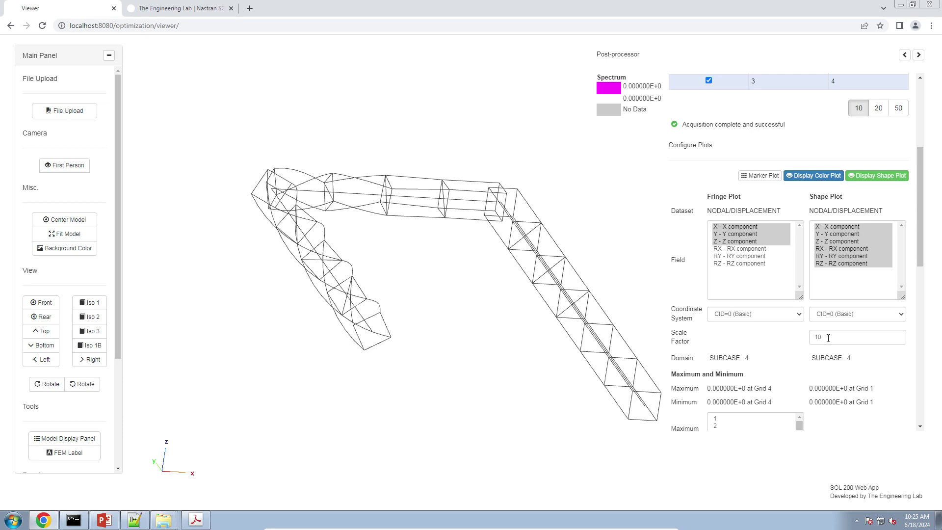
drag(827, 338, 802, 338)
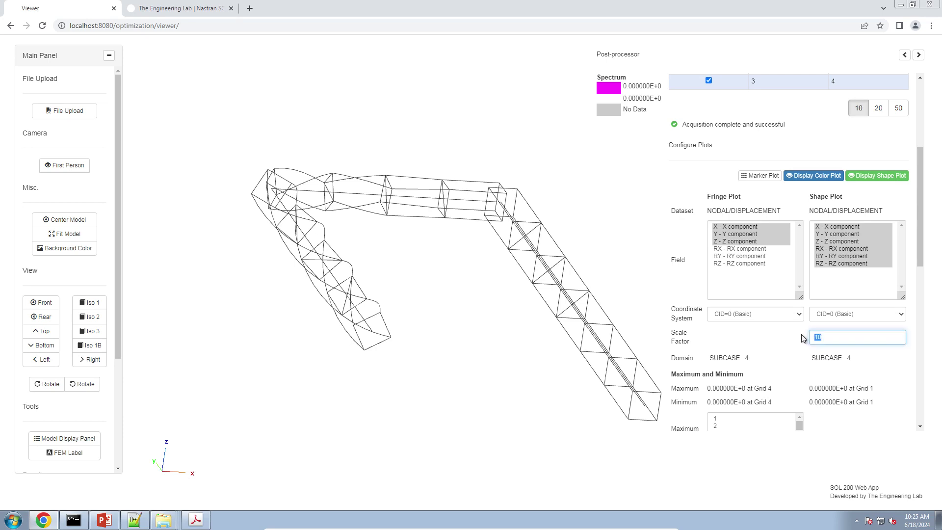
click(779, 334)
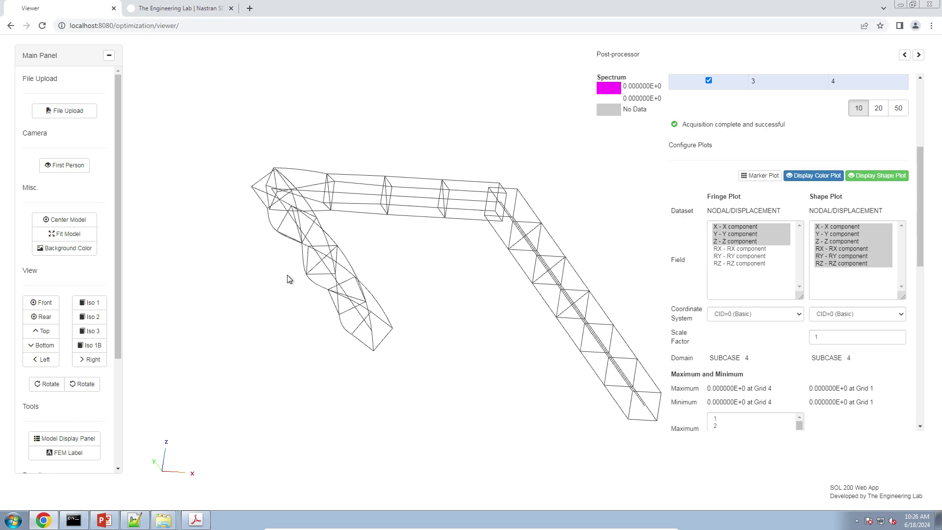
drag(384, 384, 366, 379)
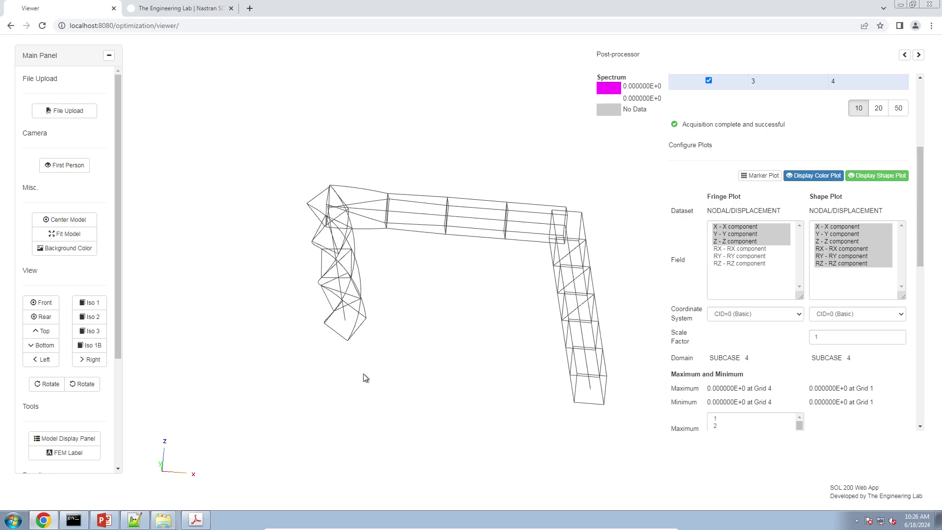
Step: Try shape plot scale factors 2 and 3 on the subcase 4 deformation
drag(876, 333, 786, 331)
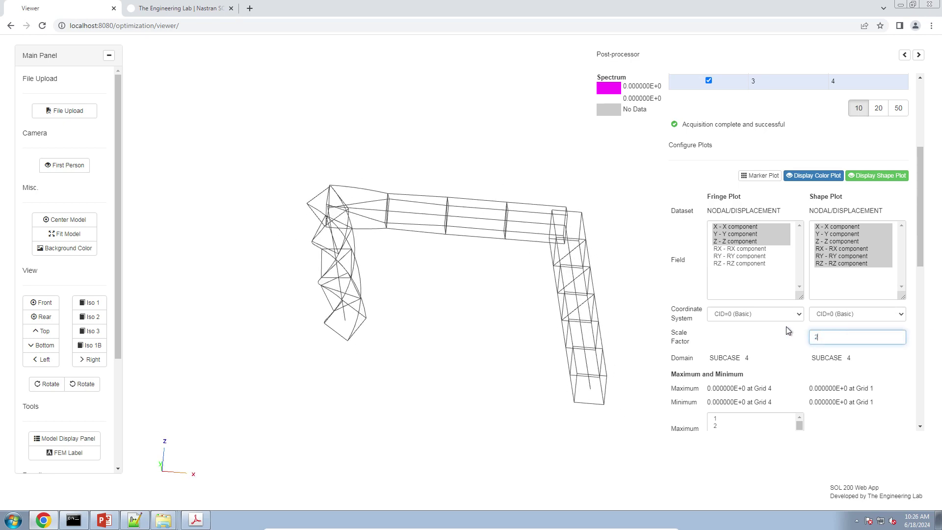
text(2)
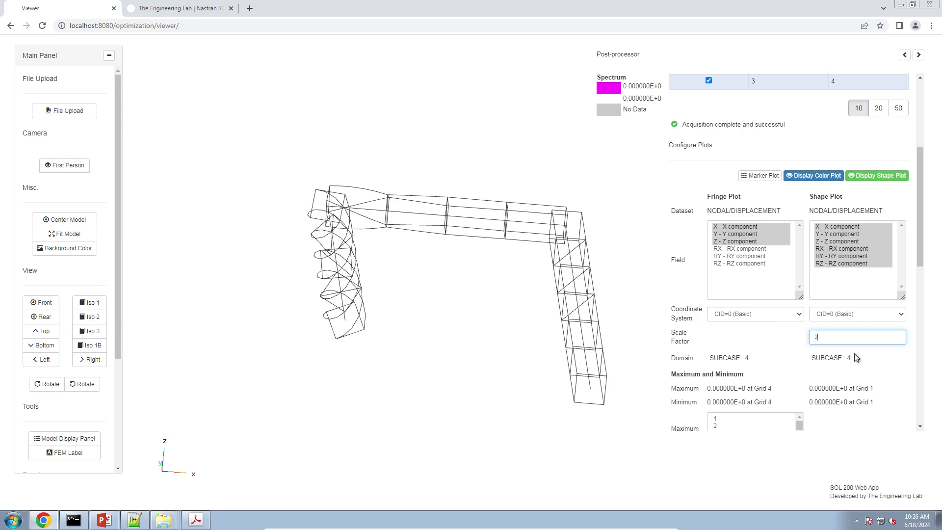
text(3)
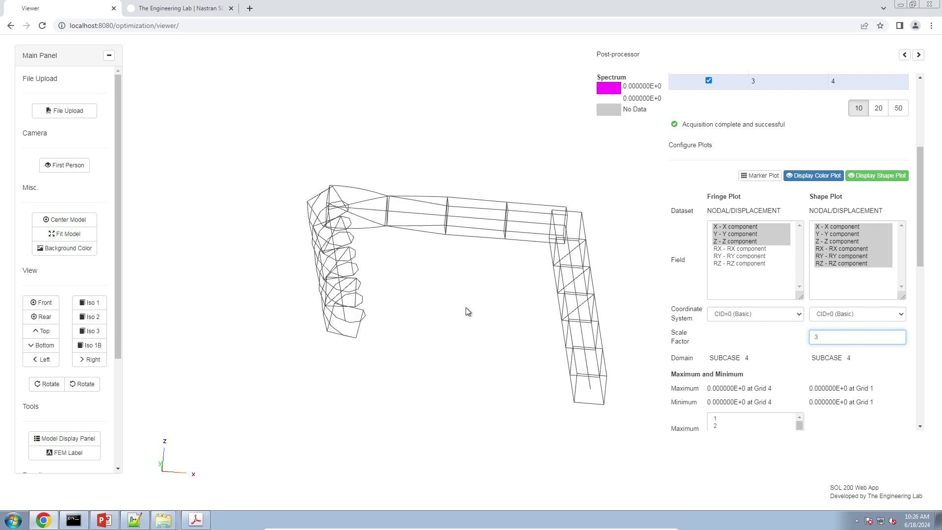
drag(353, 293, 385, 307)
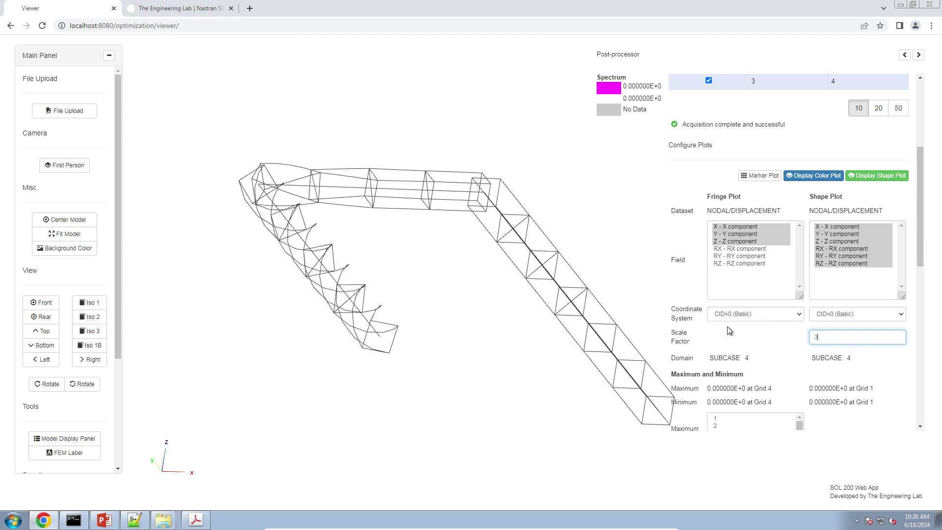
Step: Set the shape plot's scale factor back to 1 and inspect the frame's twist from several angles
key(BackSpace)
text(1)
drag(423, 322, 376, 389)
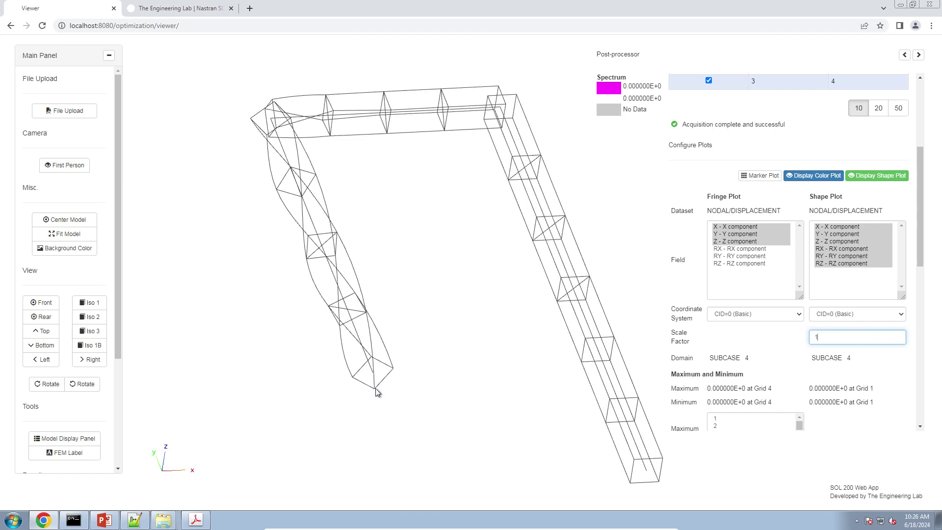
drag(481, 261, 459, 341)
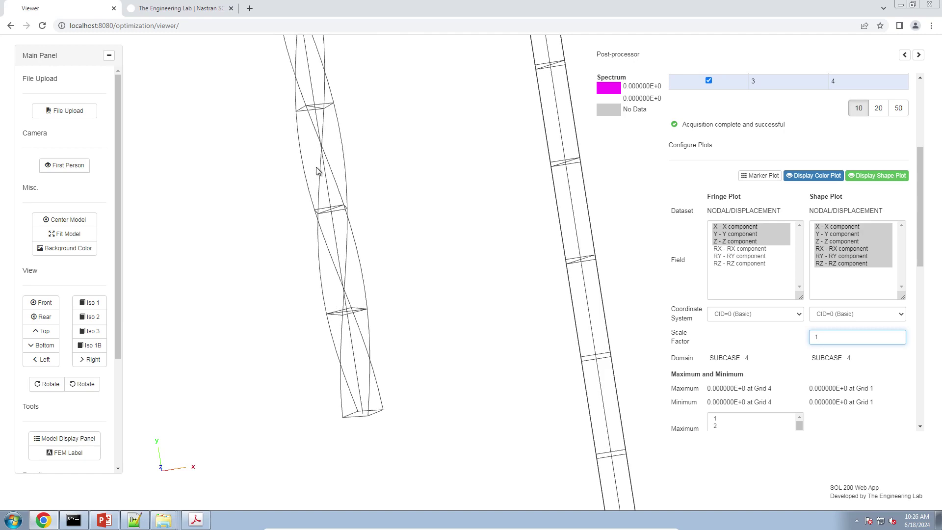
drag(317, 167, 400, 141)
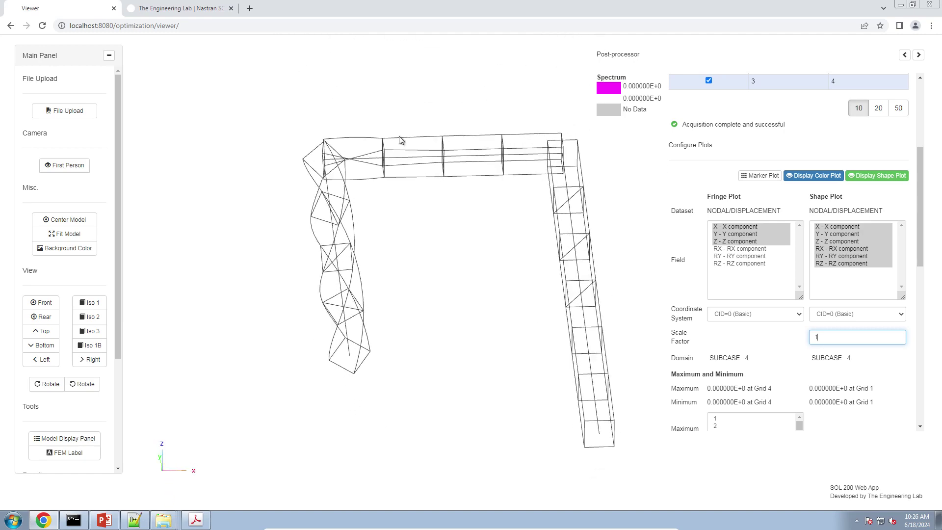
Step: Hide and redisplay the shape plot to compare the undeformed frame with the subcase 4 twist
click(887, 178)
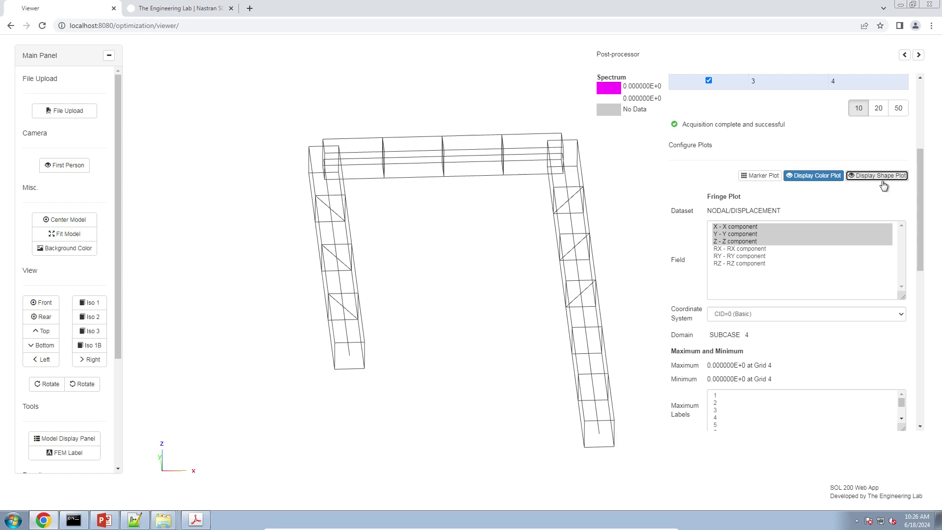
click(884, 182)
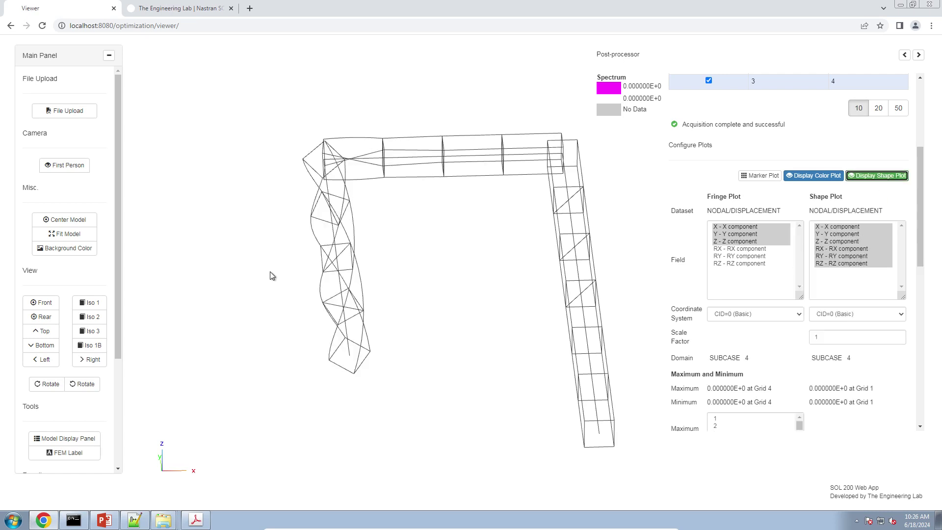
drag(318, 287, 316, 279)
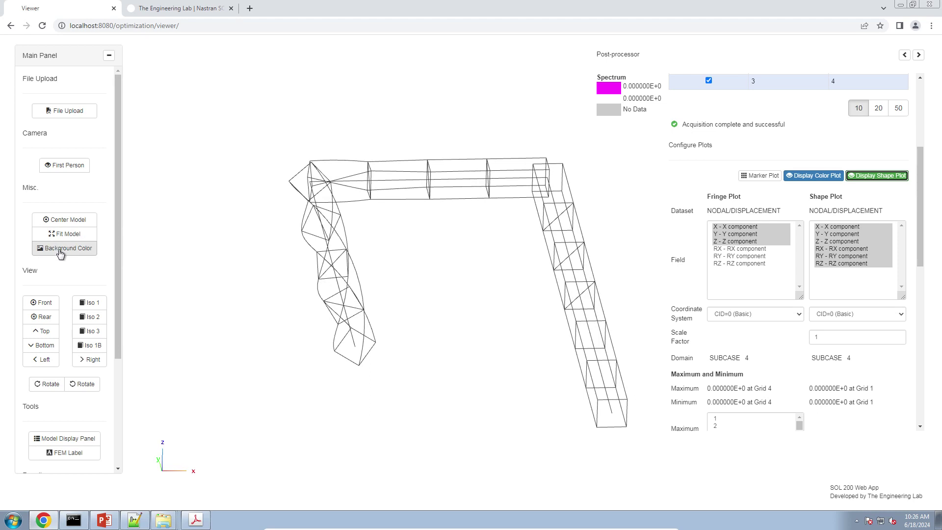
Step: Restore the dark background and view the deformed results with detail displayed for all three PBAR properties
click(60, 250)
click(64, 439)
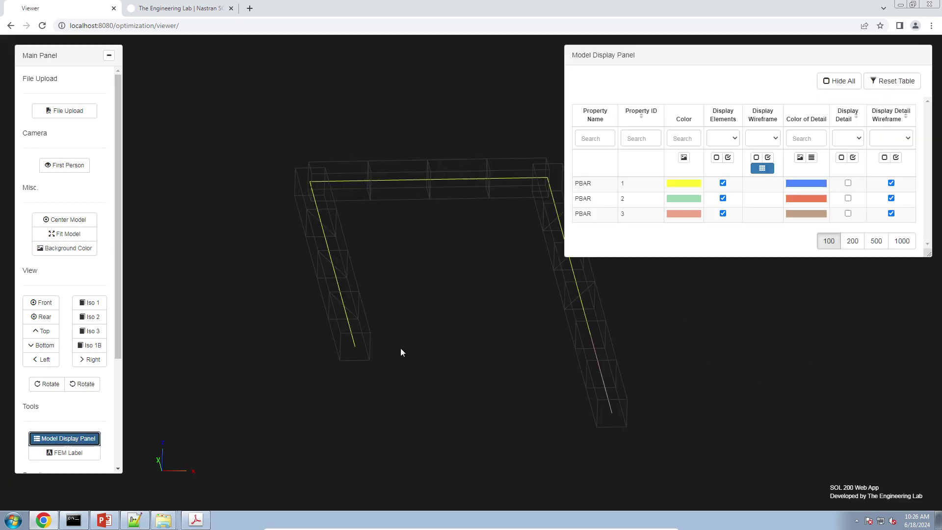
click(853, 157)
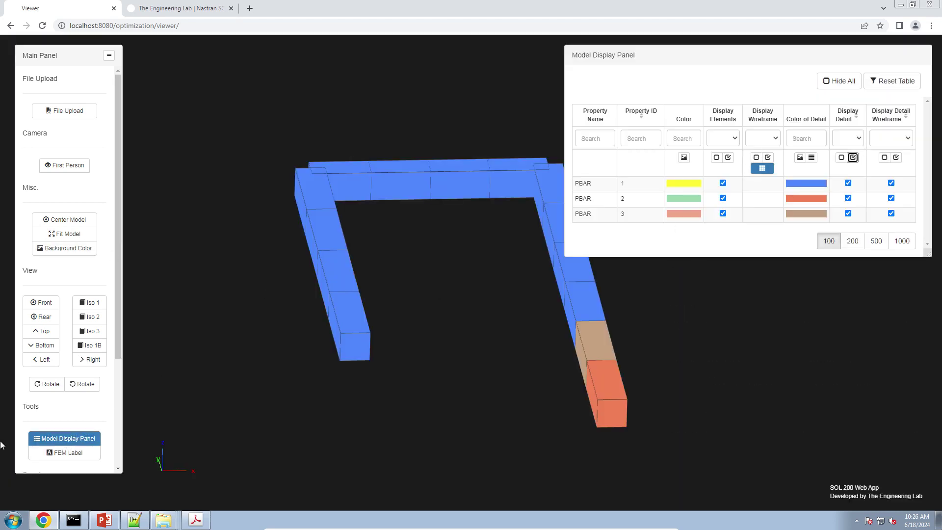
scroll(79, 422, down, 2)
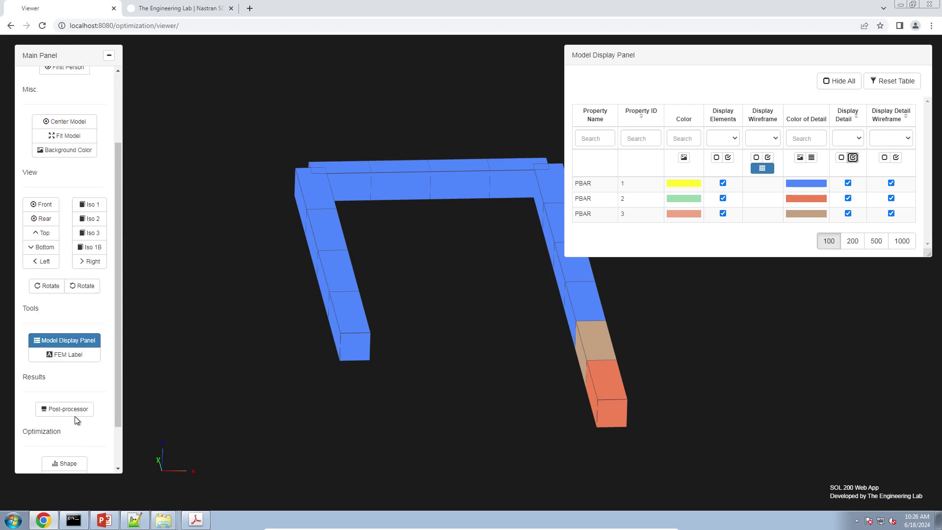
click(77, 412)
mouse_move(381, 346)
mouse_down()
mouse_move(378, 391)
mouse_move(343, 395)
mouse_move(370, 328)
mouse_move(393, 357)
mouse_up()
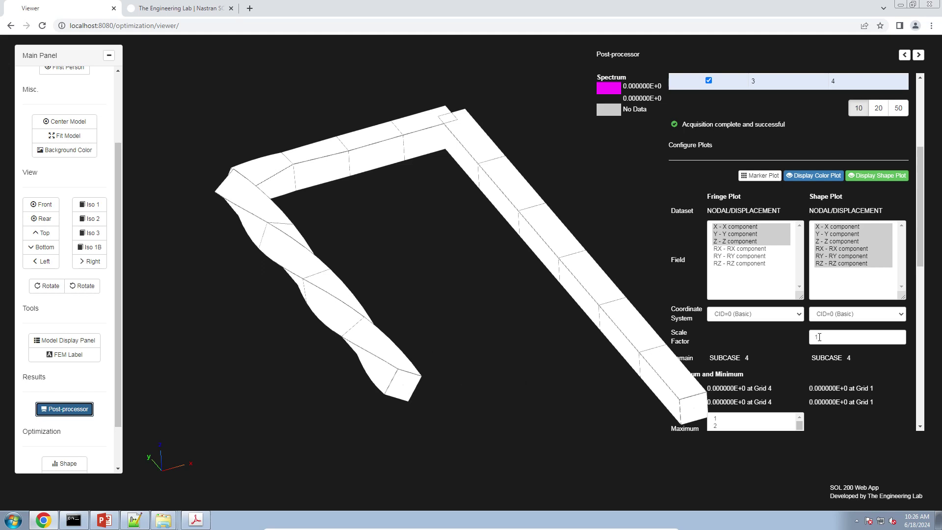
Step: Turn off the detail display for all three PBAR properties, leaving their detail wireframes on
click(769, 372)
click(59, 340)
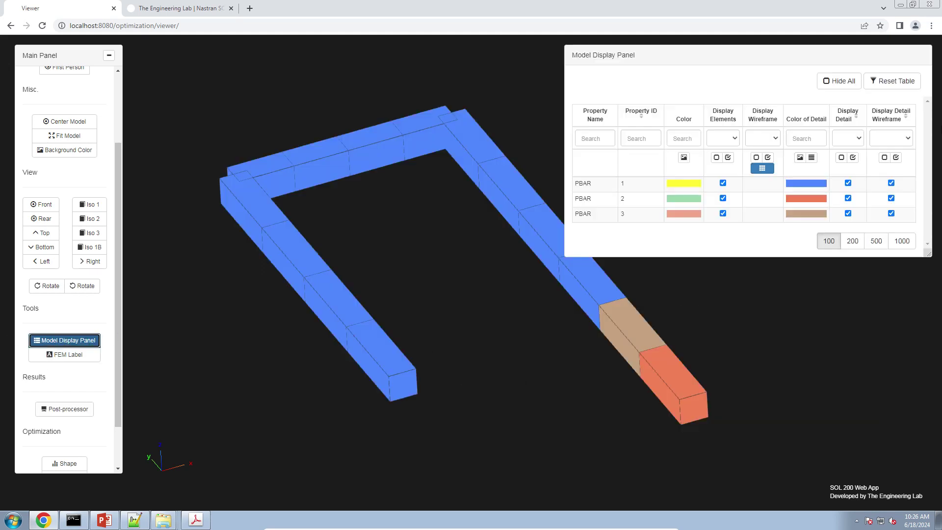
click(841, 158)
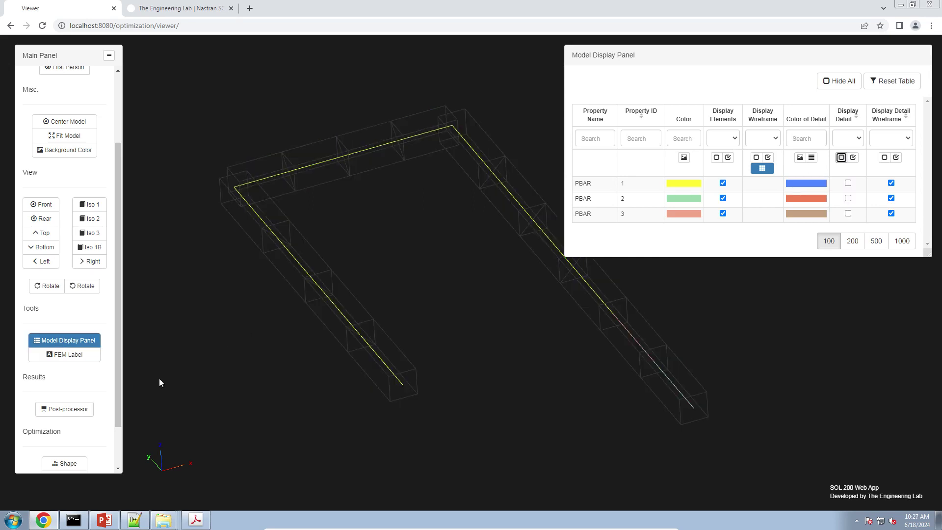
Step: Switch to the white background and set the post-processor's displacement fringe plot to the RX, RY and RZ components
click(73, 150)
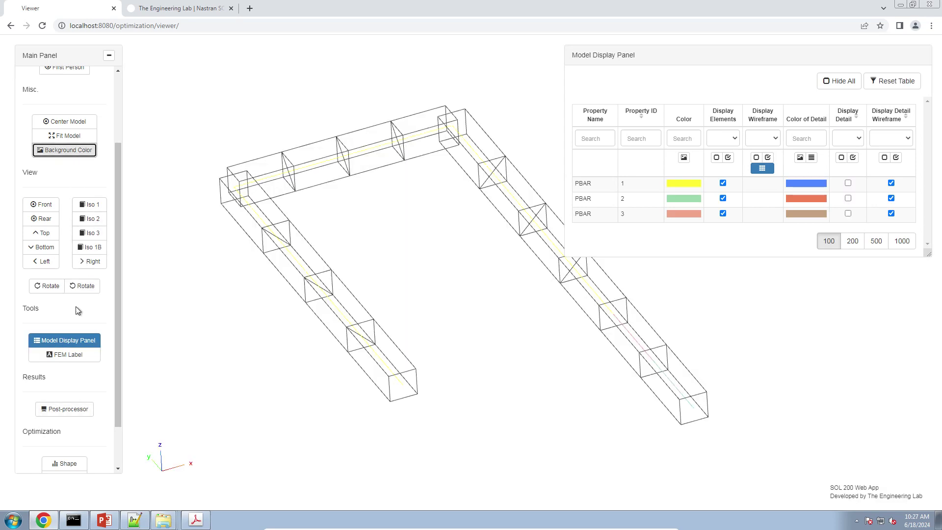
click(75, 410)
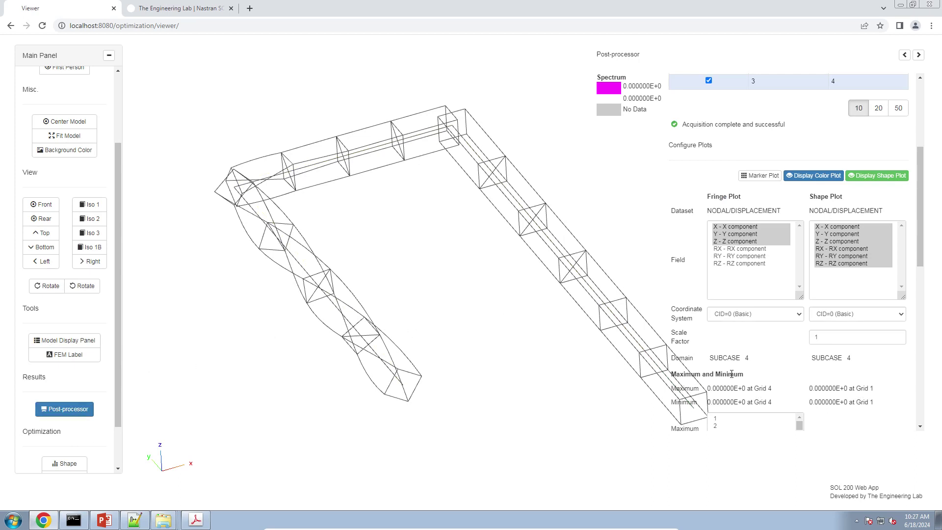
scroll(731, 373, down, 2)
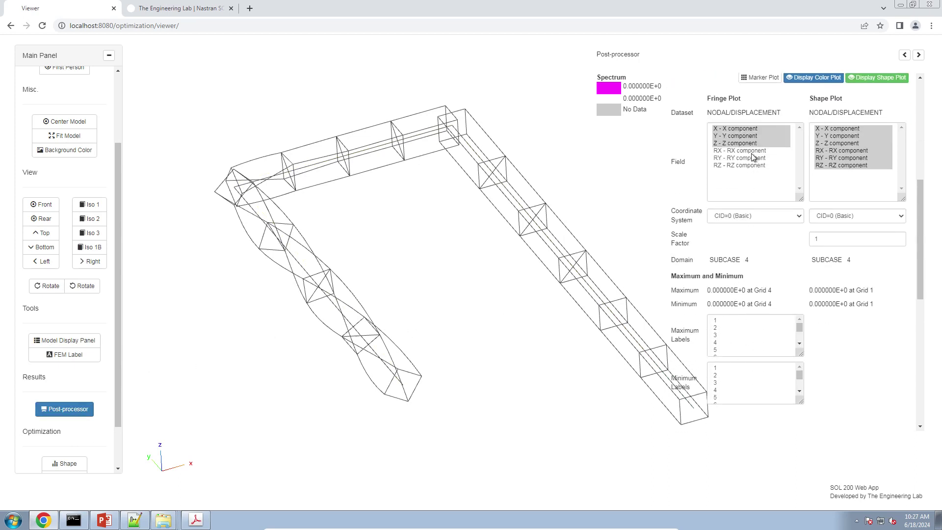
click(755, 130)
drag(754, 133, 754, 165)
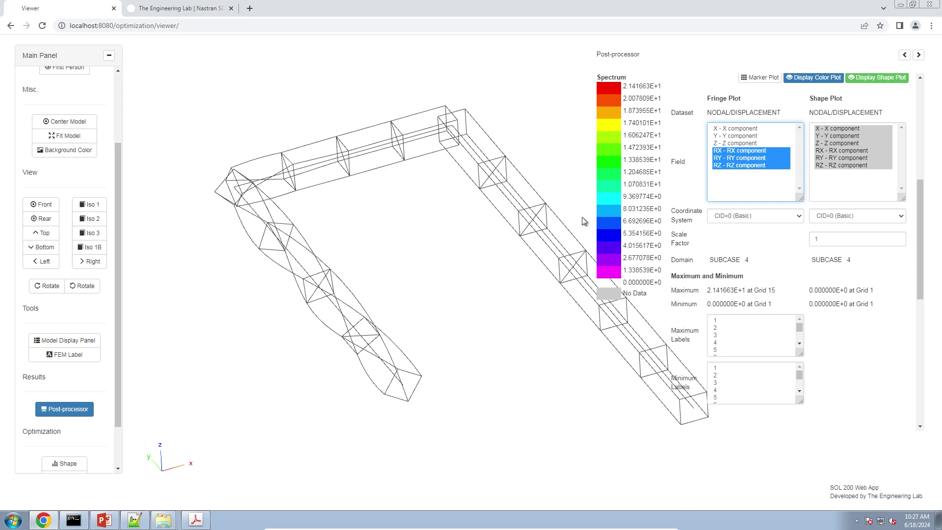
Step: Select maximum labels 1 to 3 and turn on the marker plot for the subcase 4 rotation results
click(720, 322)
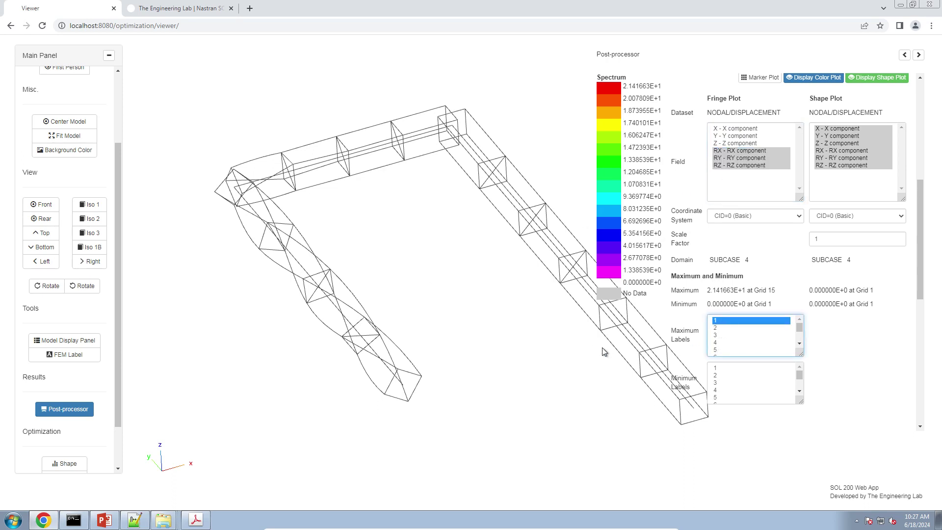
click(519, 358)
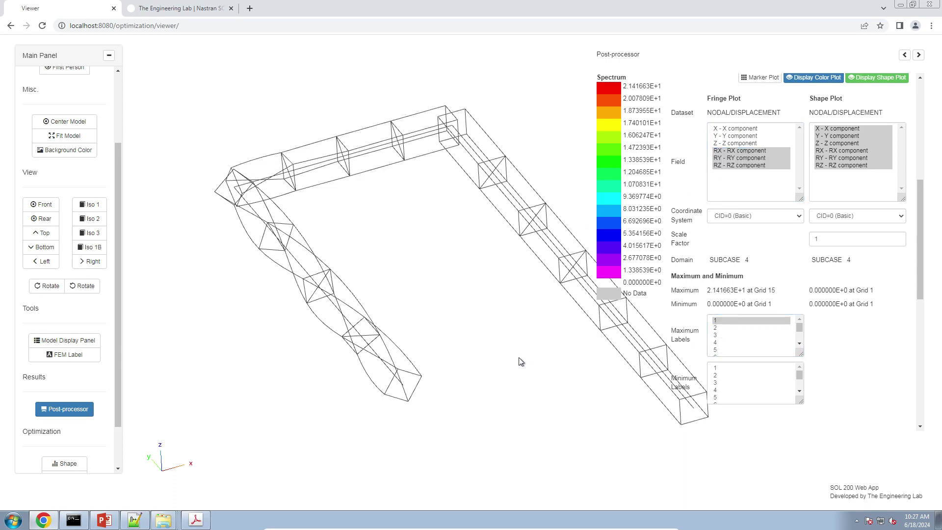
shift+click(740, 339)
drag(513, 355, 484, 382)
scroll(488, 345, down, 2)
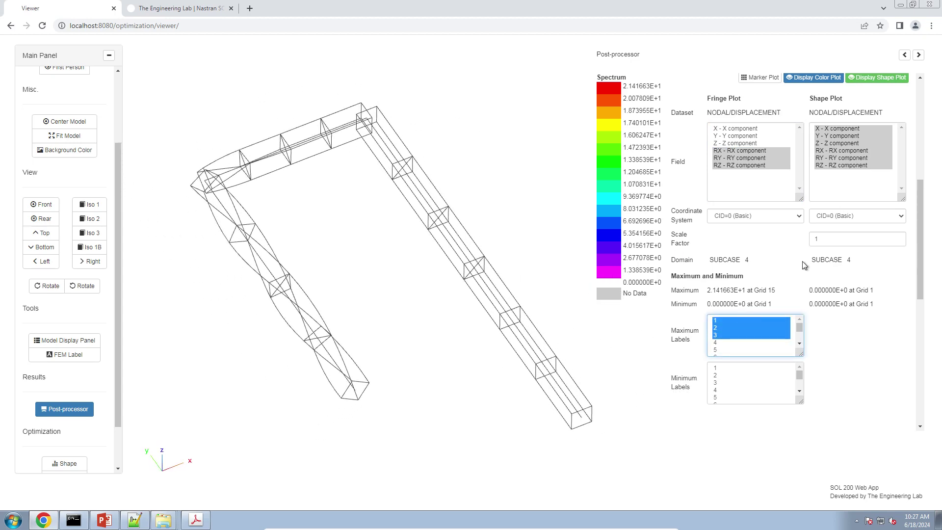
scroll(804, 265, up, 2)
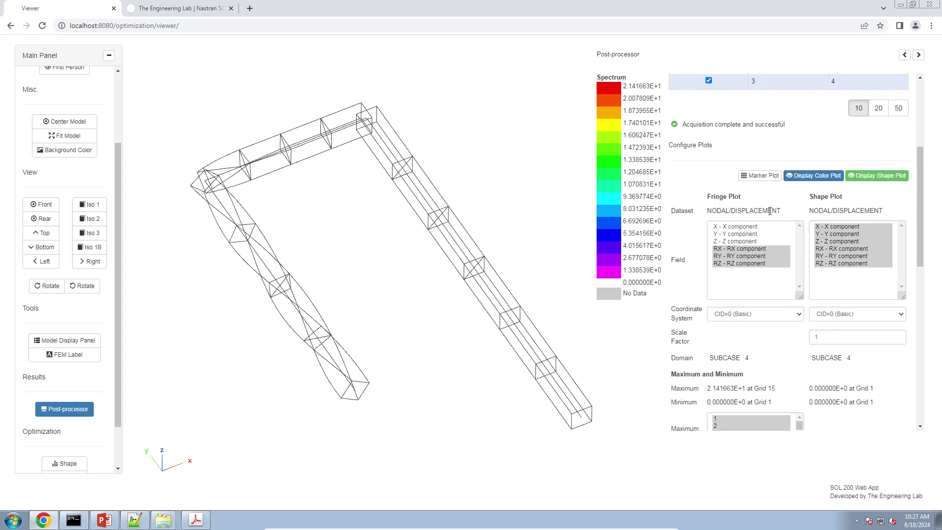
scroll(777, 347, down, 1)
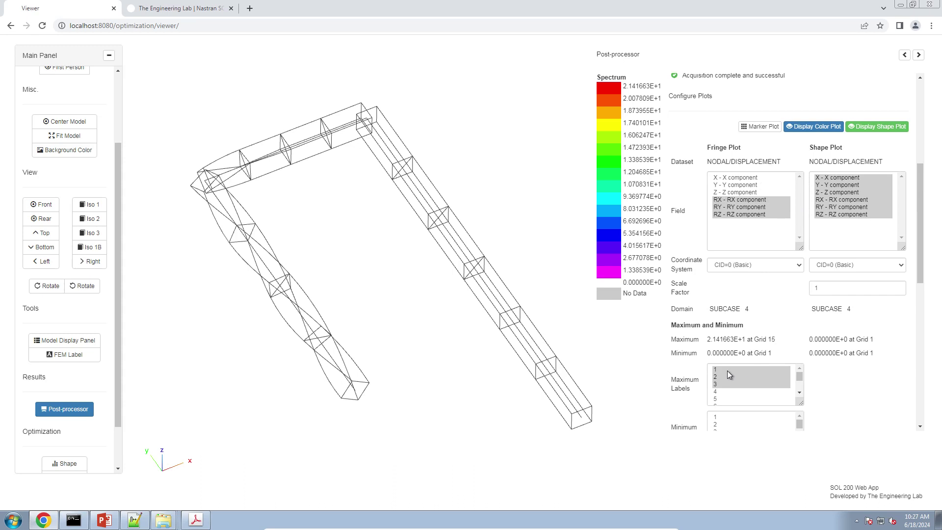
click(757, 129)
drag(526, 353, 508, 336)
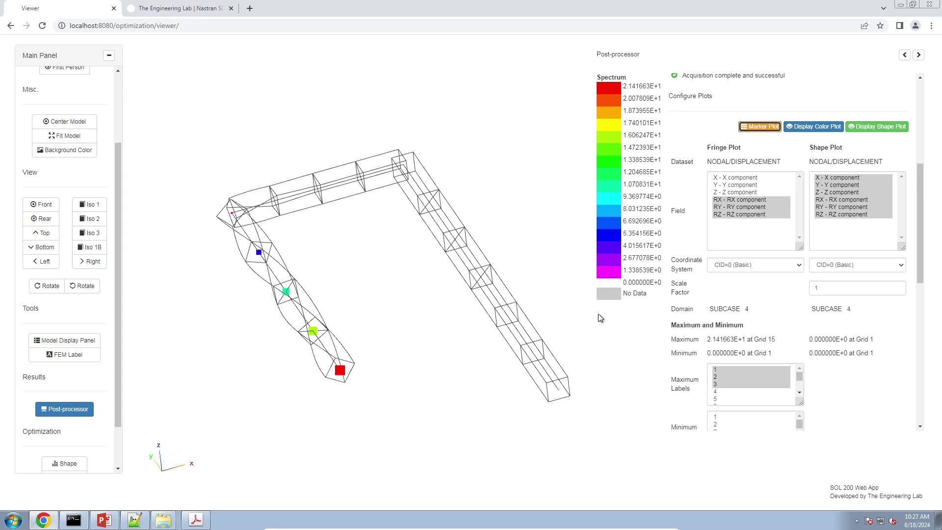
Step: Plot the RX, RY and RZ components one at a time, leaving only RY selected for the fringe plot
click(738, 202)
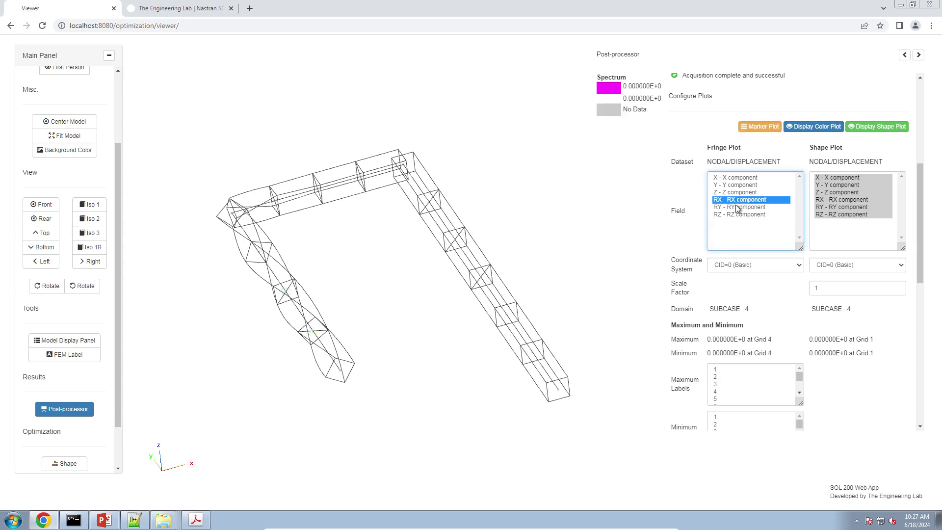
click(737, 207)
click(734, 214)
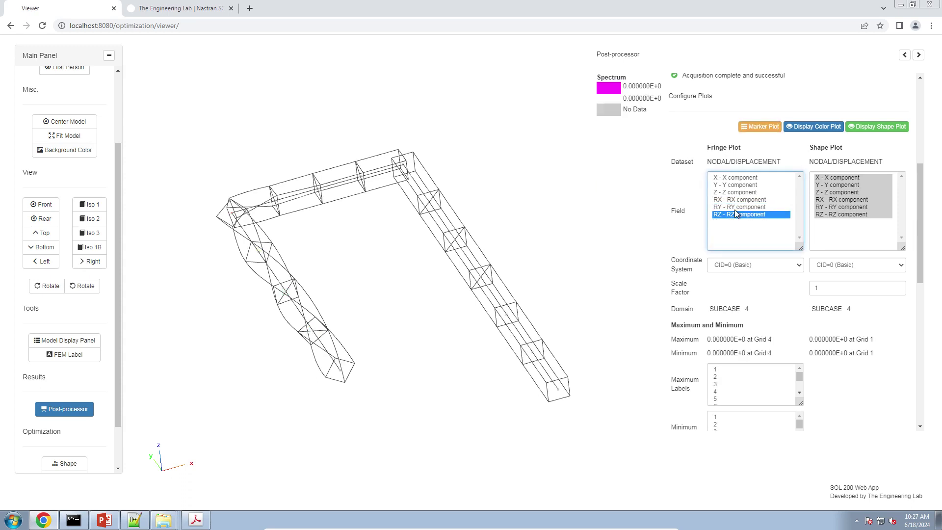
click(736, 207)
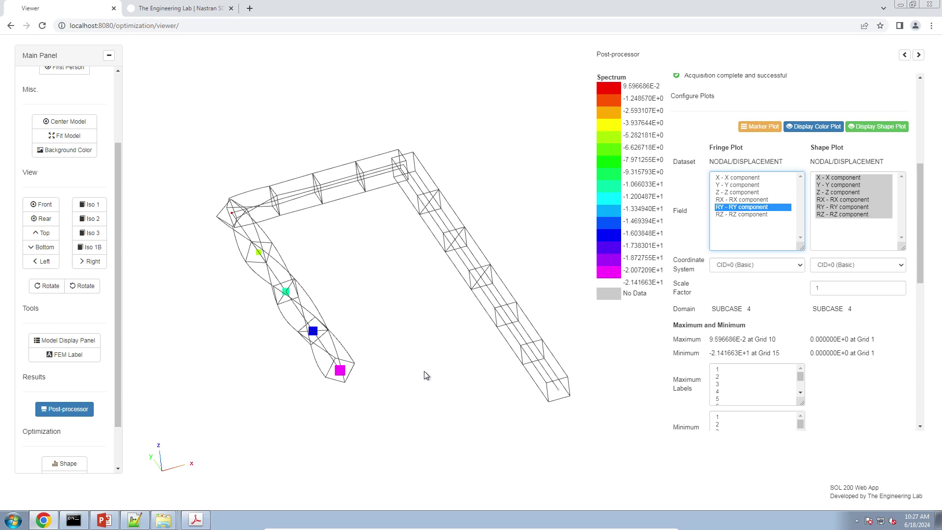
Step: Label the four highest and four lowest RY rotations by selecting maximum and minimum labels 1 to 4
drag(723, 370, 723, 390)
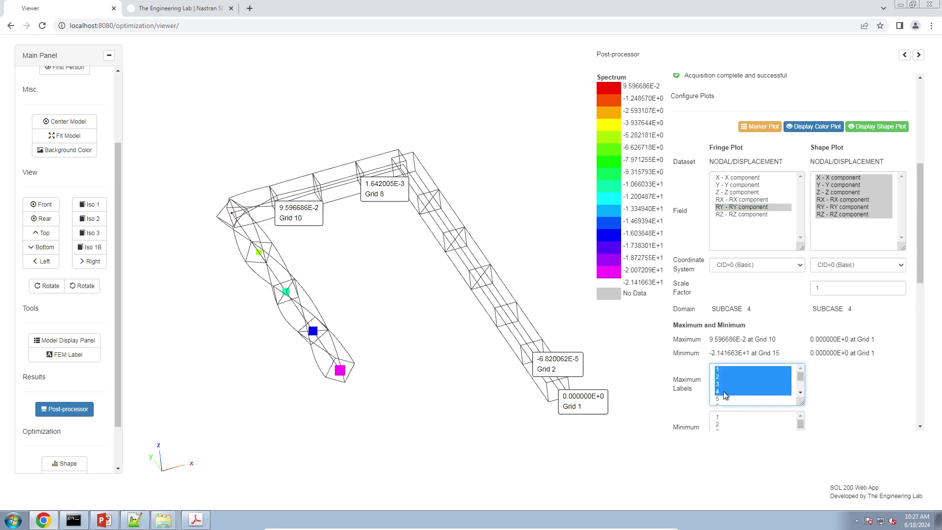
drag(235, 294, 256, 309)
scroll(720, 335, down, 2)
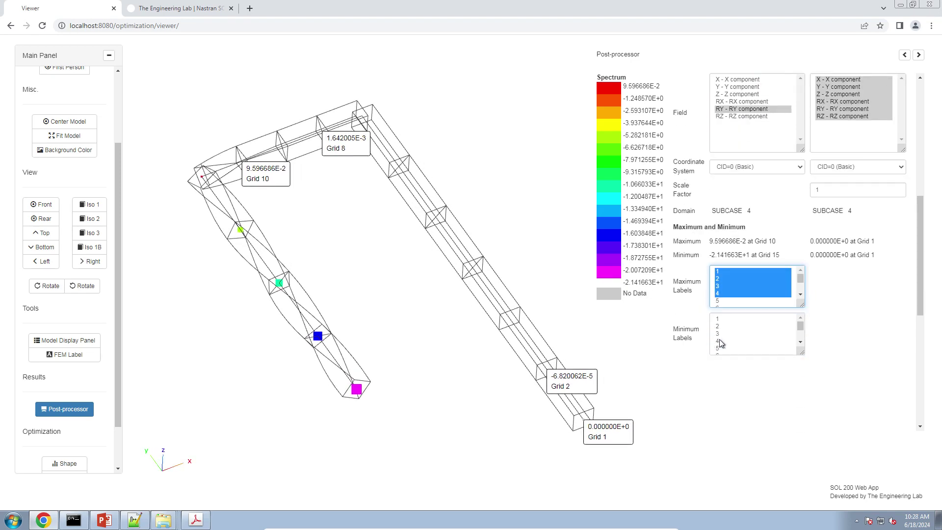
drag(724, 319, 729, 345)
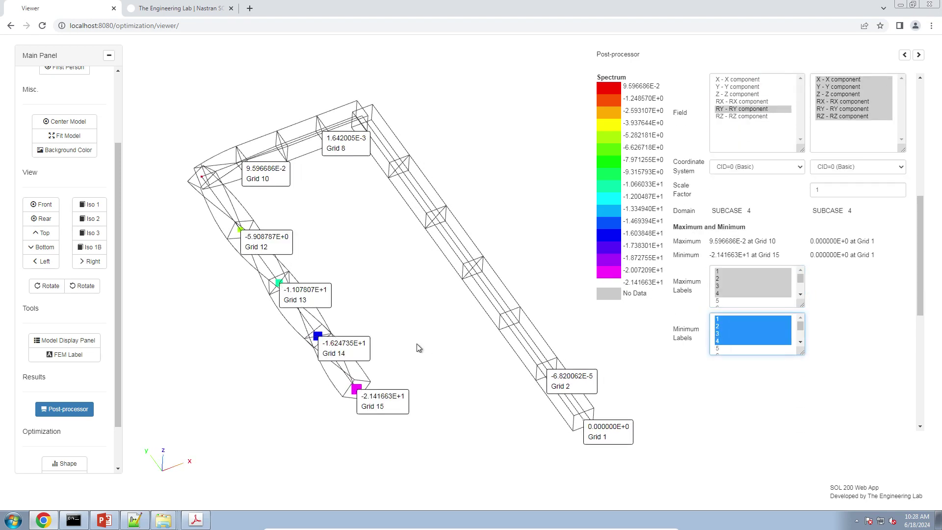
Step: Examine the labelled RY rotations along the twisted leg up close, especially at Grid 15, and across the whole frame
drag(418, 346, 456, 268)
scroll(456, 274, up, 14)
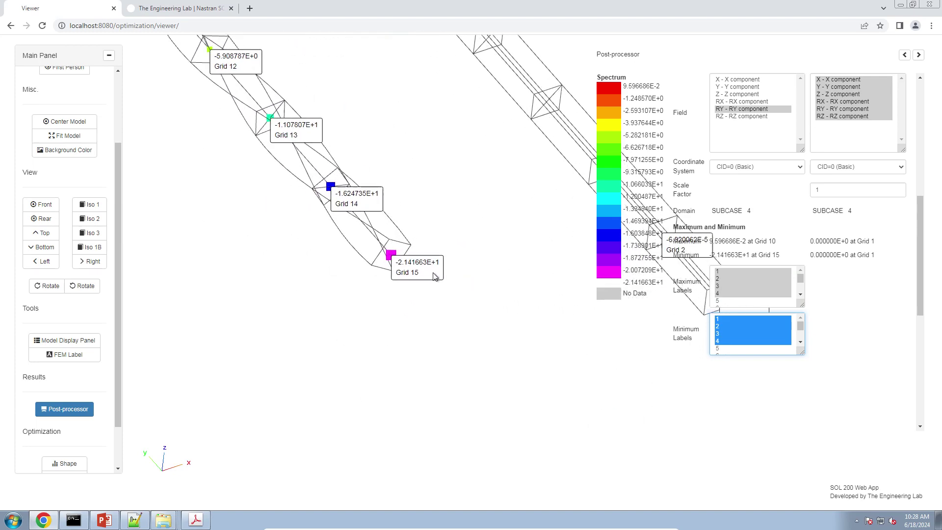
middle_drag(374, 268, 431, 308)
scroll(433, 308, up, 5)
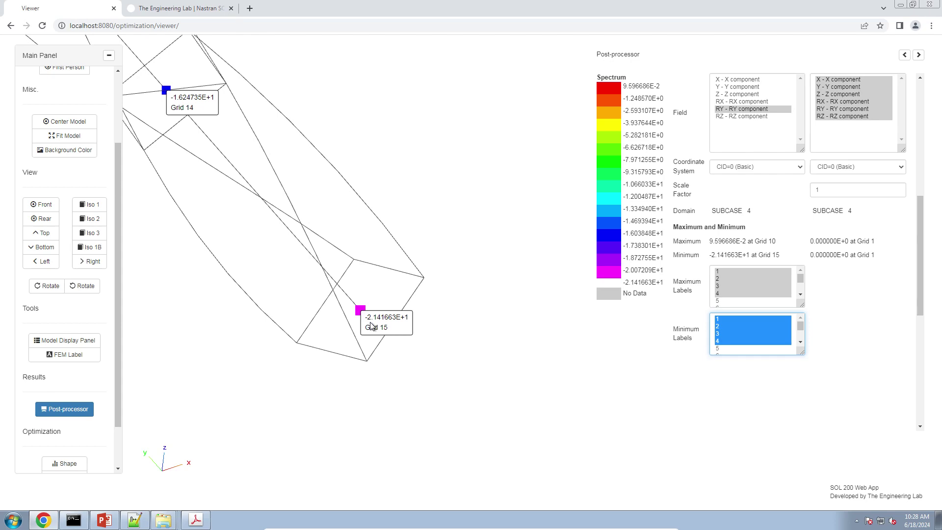
scroll(360, 279, down, 5)
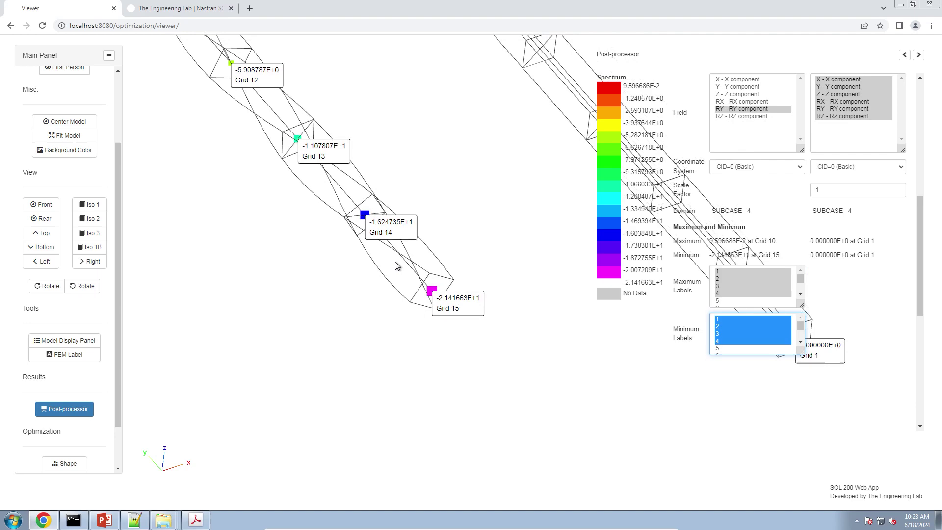
right_drag(395, 262, 402, 317)
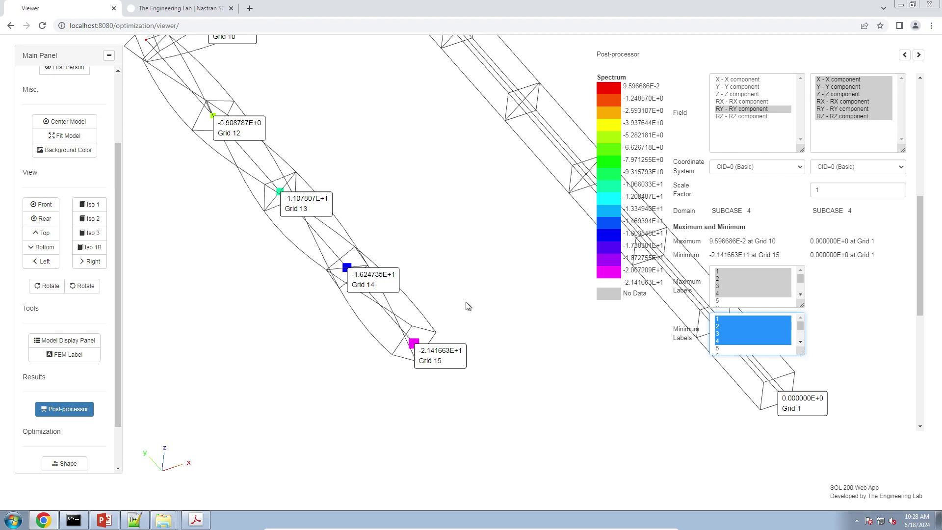
scroll(468, 306, down, 5)
right_drag(469, 286, 451, 333)
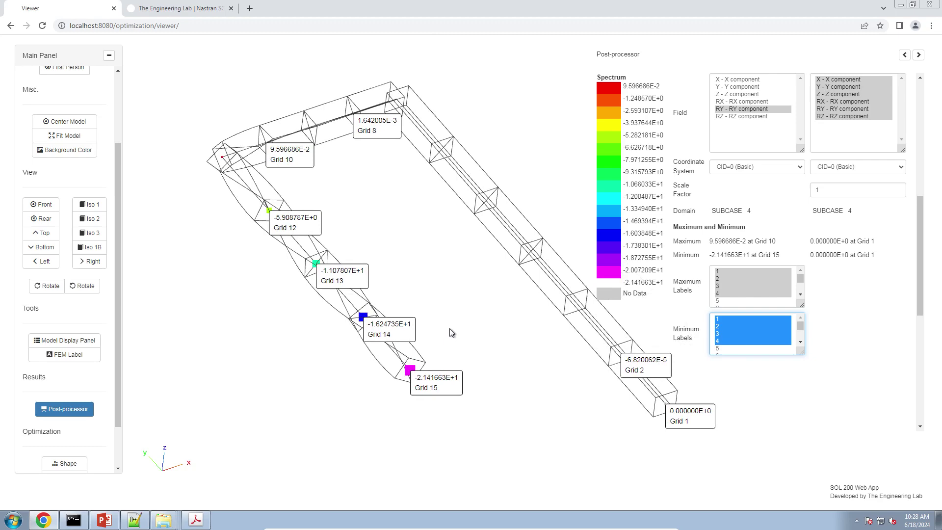
Step: Switch the displacement results to subcase 3 and show a marker plot with all six fringe components selected
scroll(848, 238, up, 4)
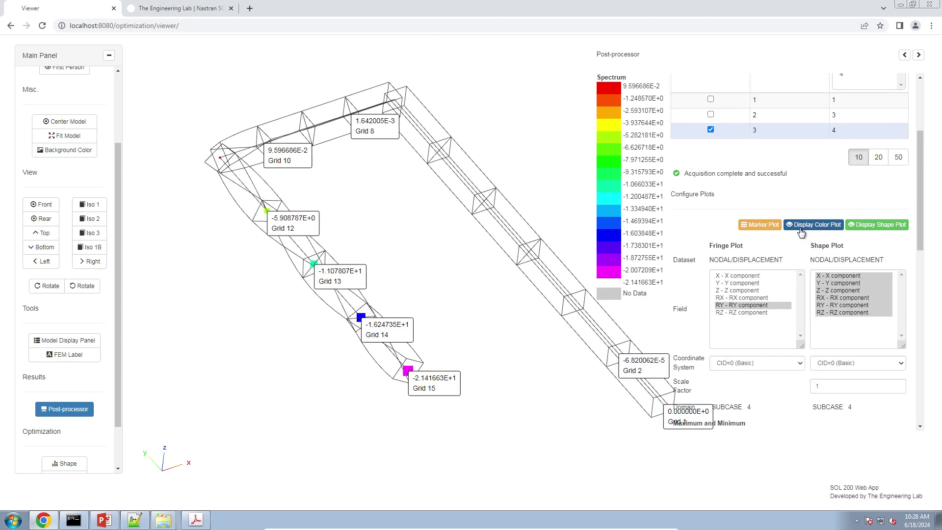
scroll(726, 196, up, 1)
click(710, 163)
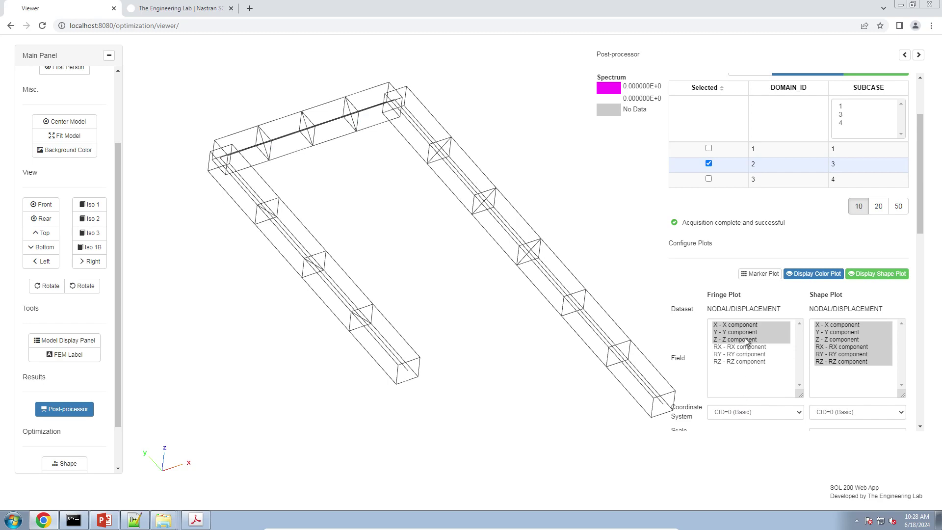
drag(783, 325, 758, 380)
click(769, 273)
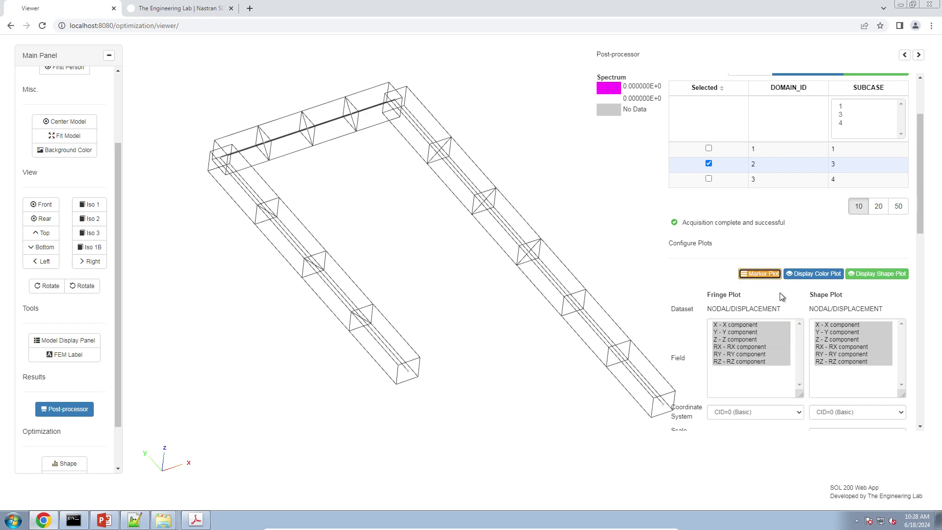
Step: Set the subcase 3 shape plot's scale factor to 10 and view the deformed frame from another angle
scroll(780, 295, down, 4)
scroll(793, 248, up, 3)
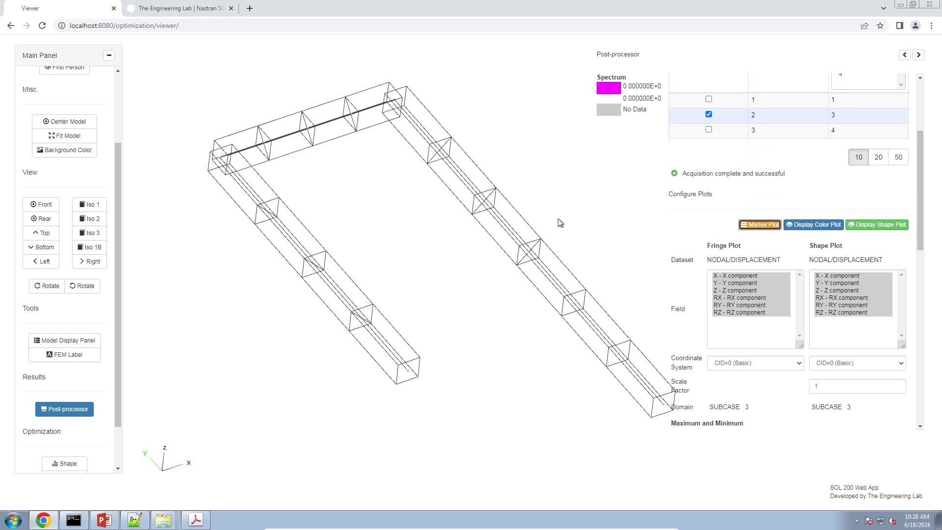
drag(559, 218, 528, 280)
click(897, 385)
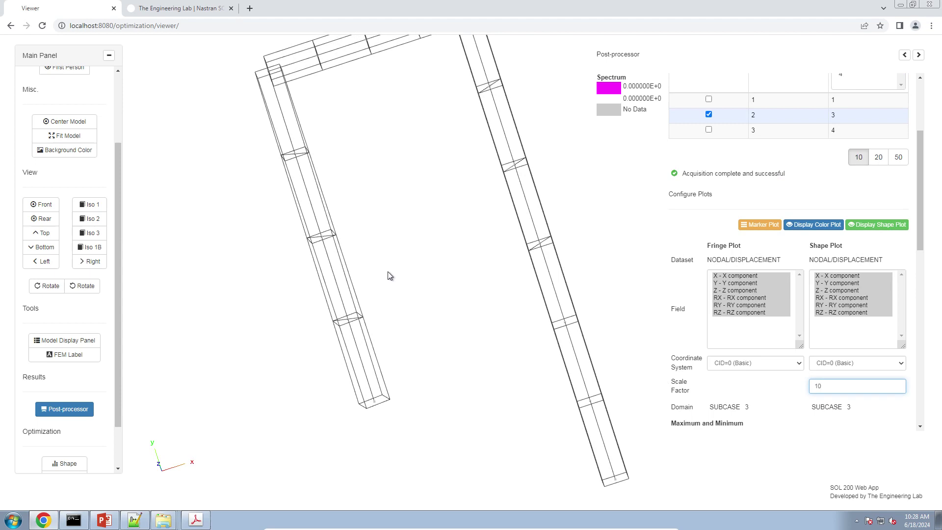
Step: Acquire the ELEMENTAL/ELEMENT_FORCE/BAR dataset for subcase 1
scroll(717, 260, up, 3)
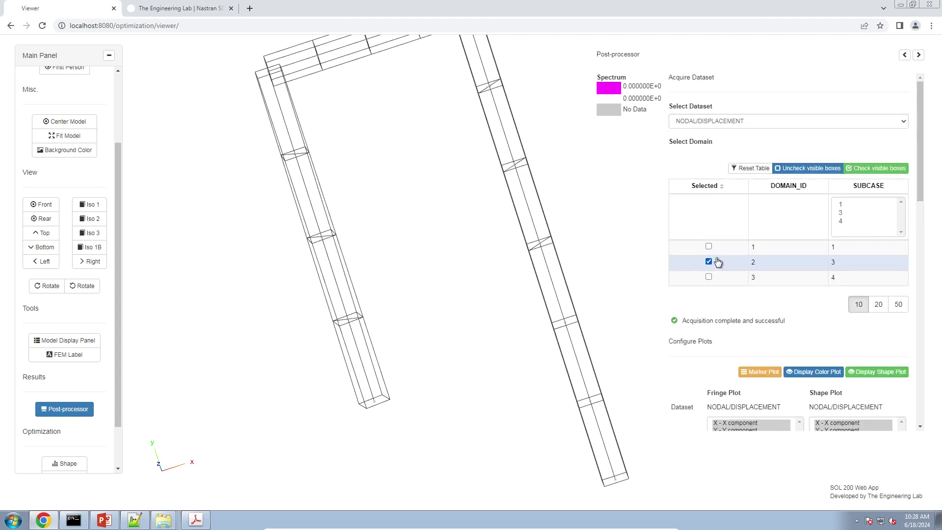
click(723, 125)
click(729, 137)
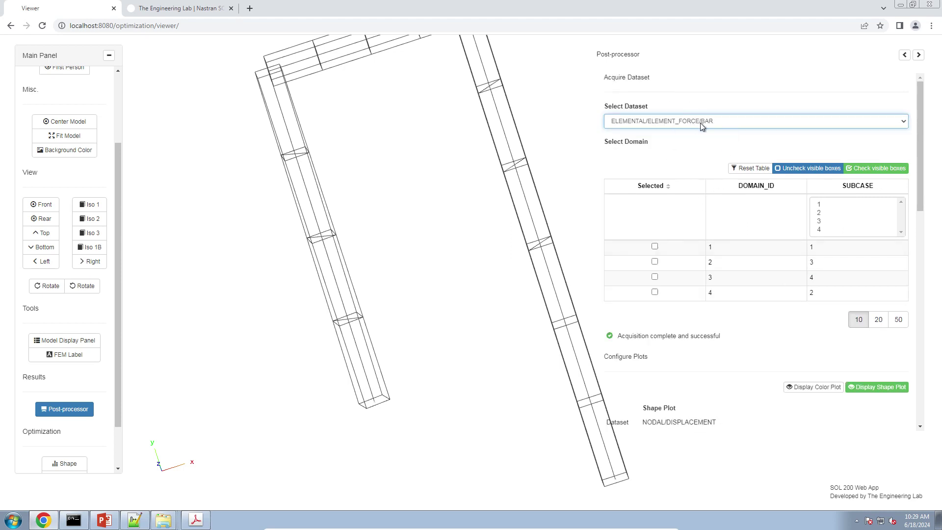
click(666, 254)
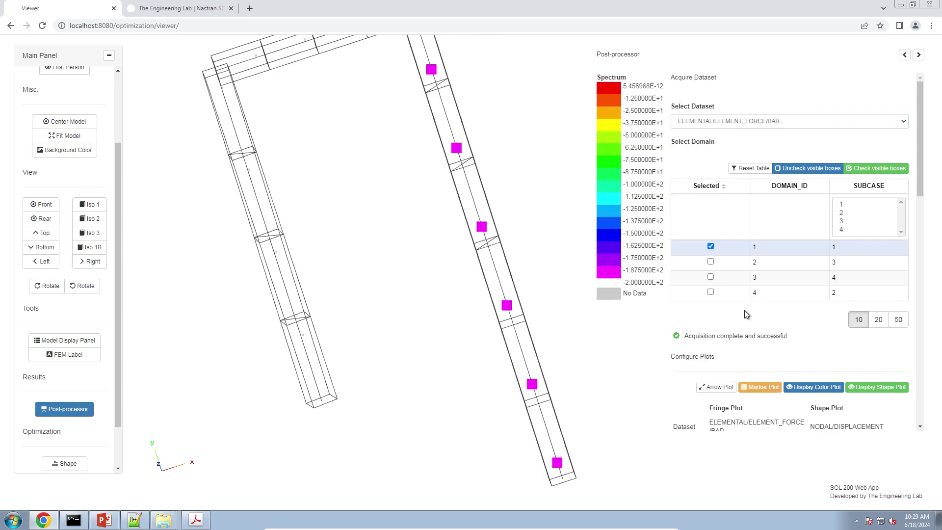
Step: Turn on the arrow plot and select all eight bar force fields, from BM1A to TRQ
scroll(744, 311, down, 4)
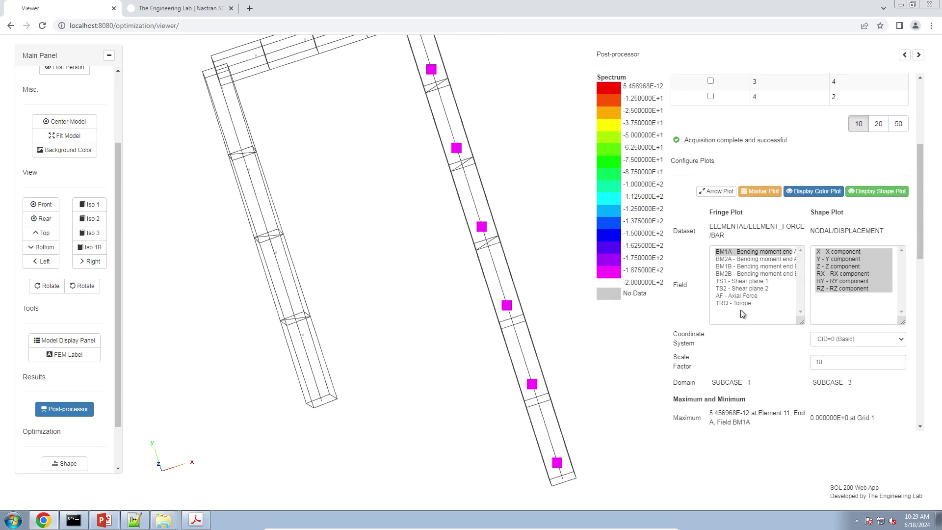
click(718, 193)
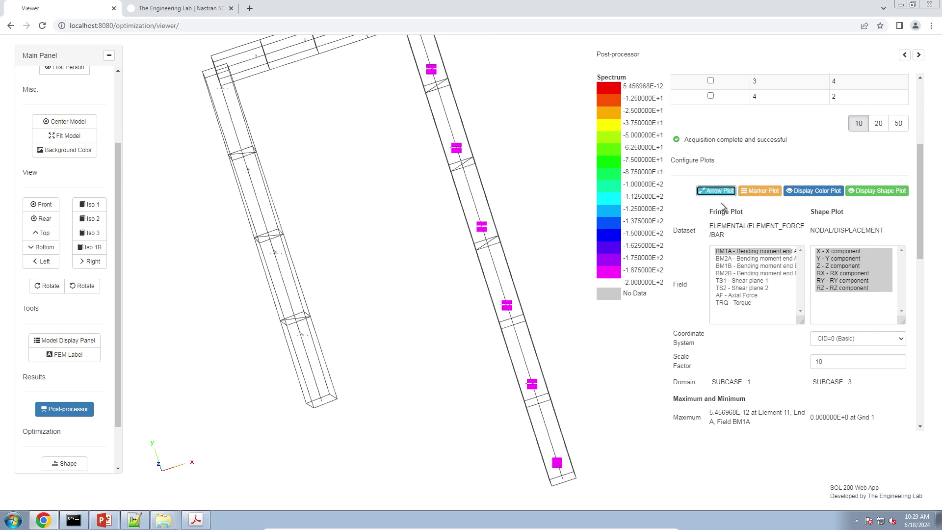
drag(736, 252, 734, 300)
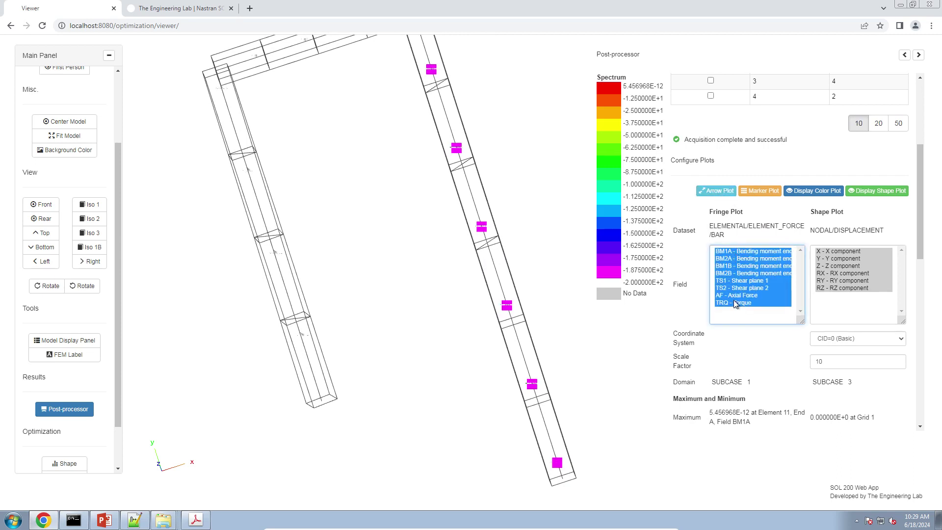
Step: Examine the bar force arrows and their values up close in a rotated front view of the frame
drag(557, 341, 2, 188)
click(32, 203)
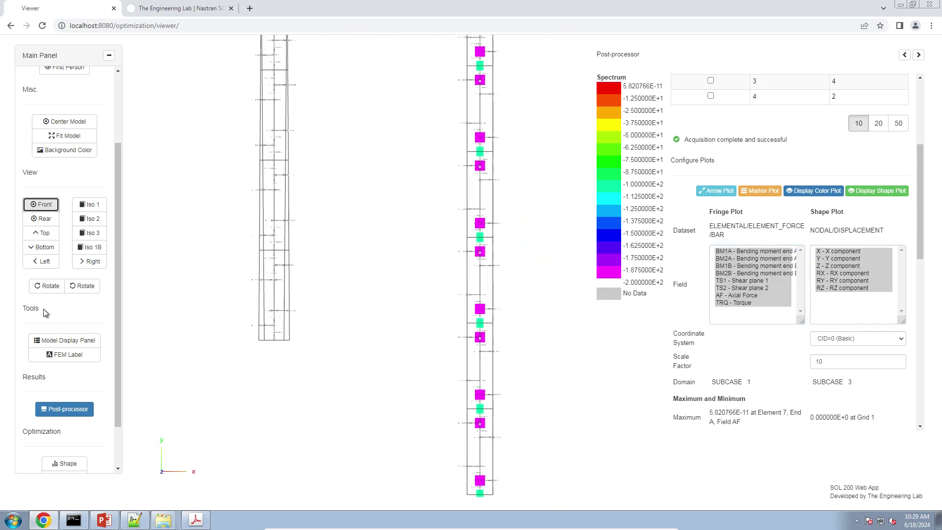
click(93, 287)
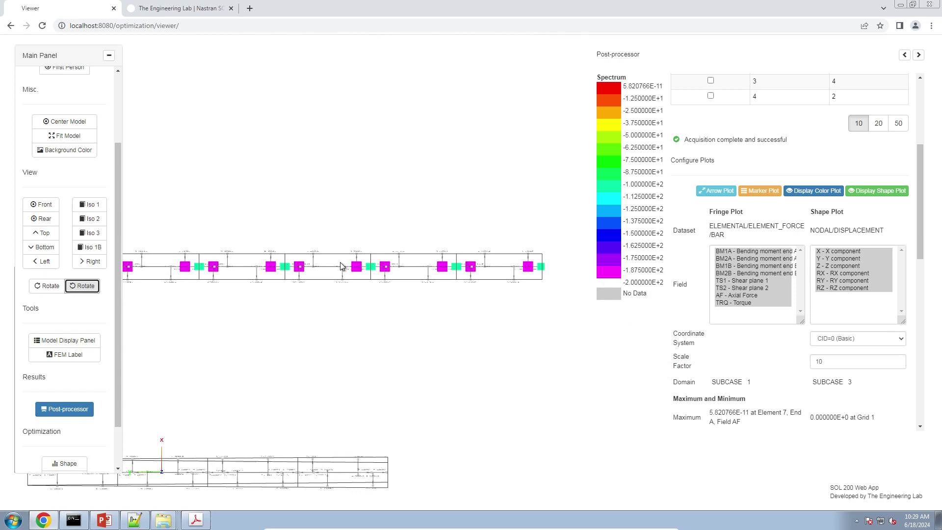
scroll(462, 246, up, 5)
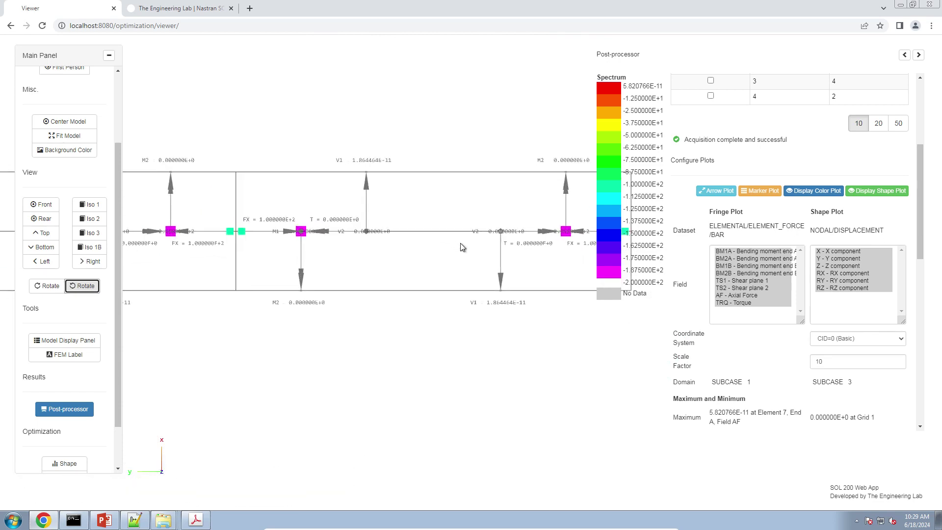
Step: Examine the bar force arrows and their values along the frame's horizontal elements, from the front and at an oblique angle
right_drag(461, 244, 397, 249)
scroll(397, 249, up, 2)
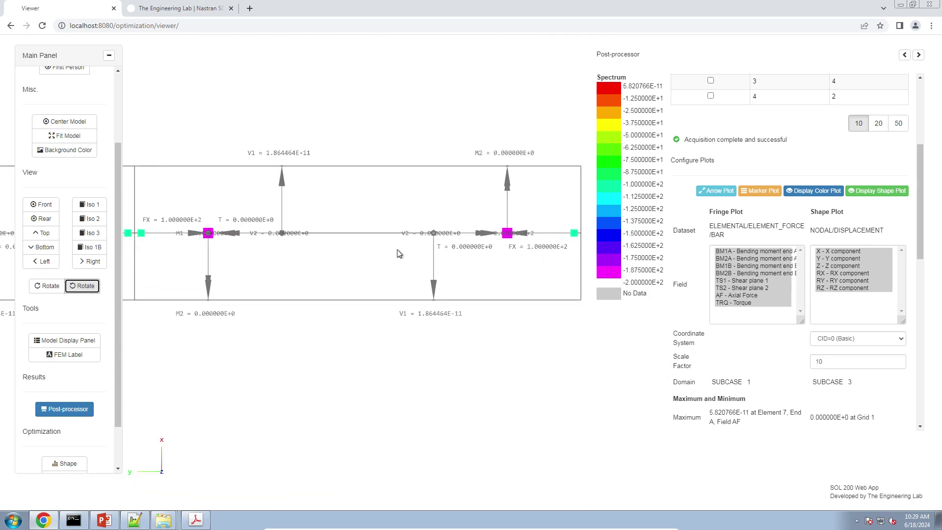
drag(412, 250, 390, 294)
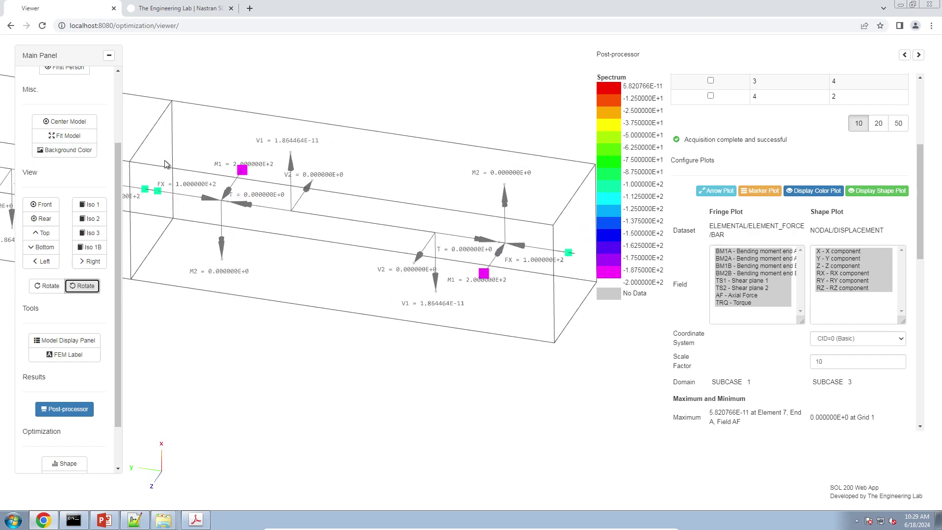
right_drag(186, 191, 224, 201)
right_drag(346, 231, 195, 192)
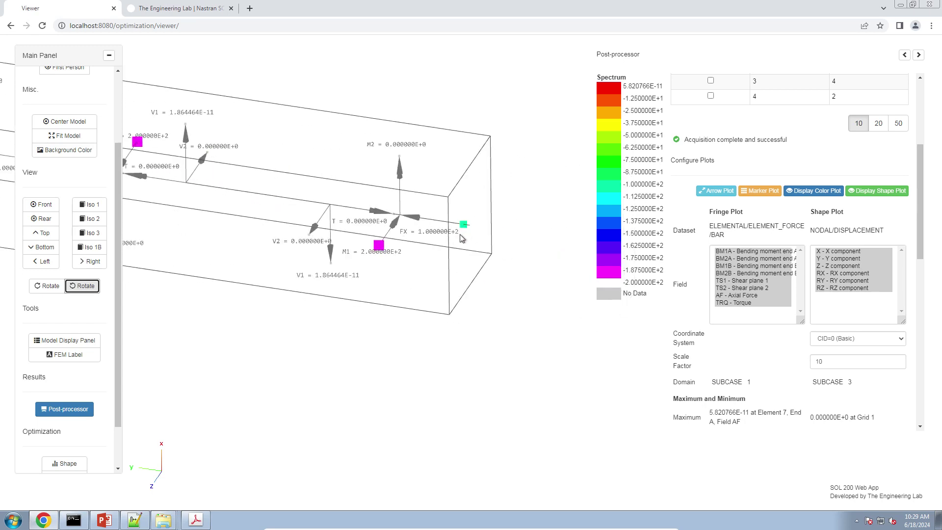
right_drag(253, 193, 482, 241)
right_drag(318, 234, 256, 236)
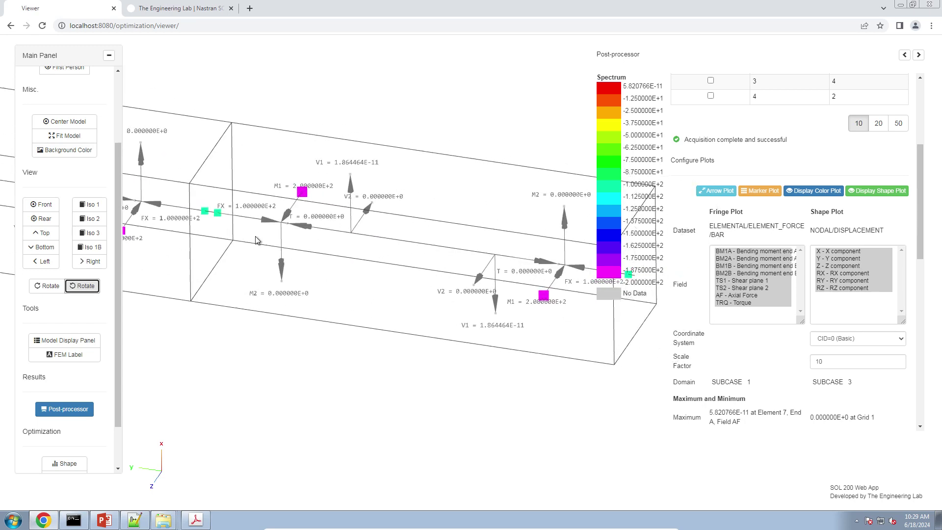
right_drag(495, 229, 462, 226)
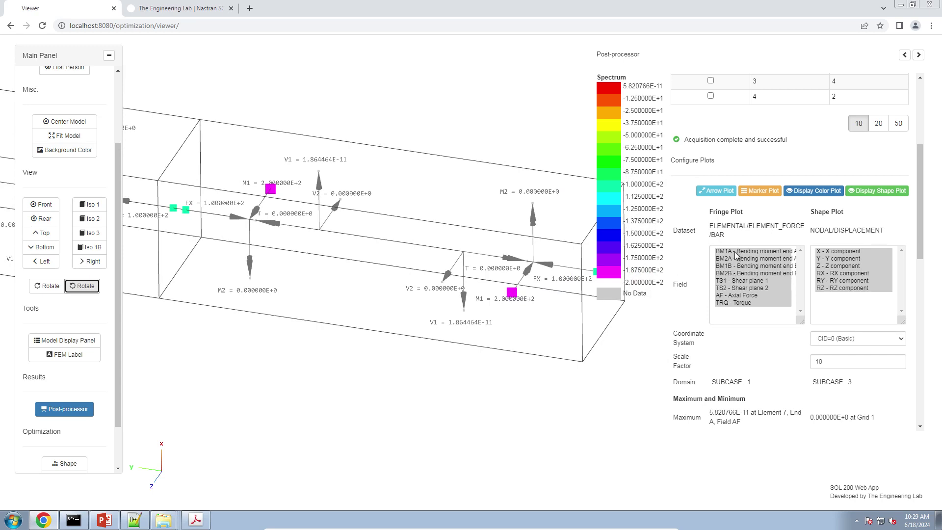
Step: Isolate the bending moment arrows (BM1A to BM2B), and also the shear arrows (TS1 and TS2), and examine them along the elements
drag(736, 254, 736, 272)
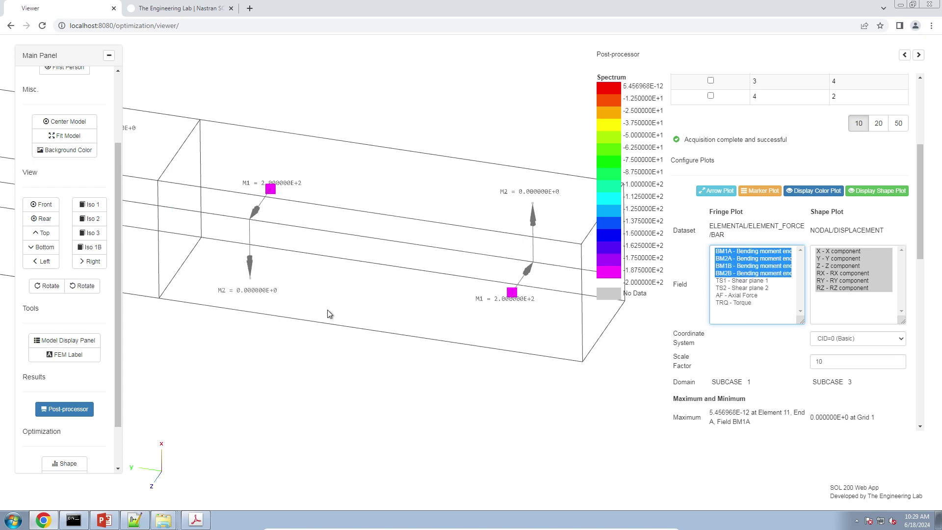
right_drag(301, 299, 303, 307)
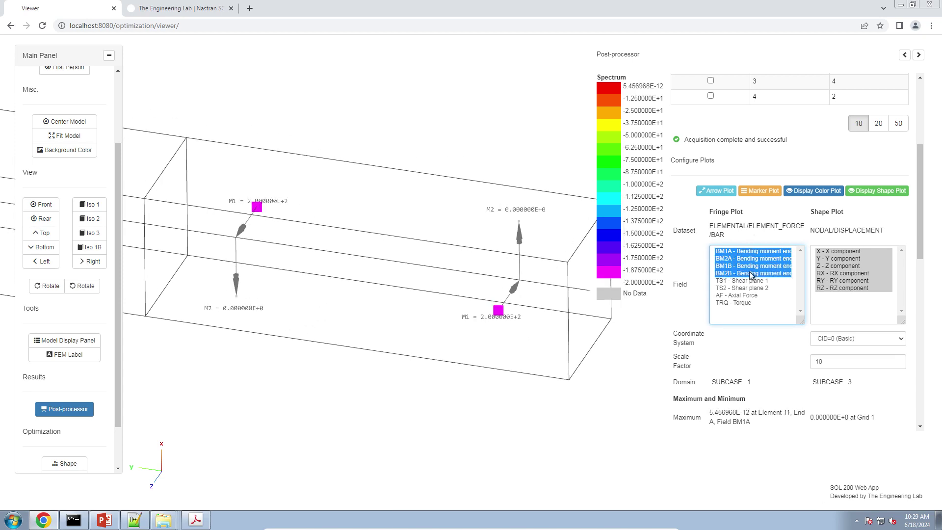
drag(749, 283, 749, 289)
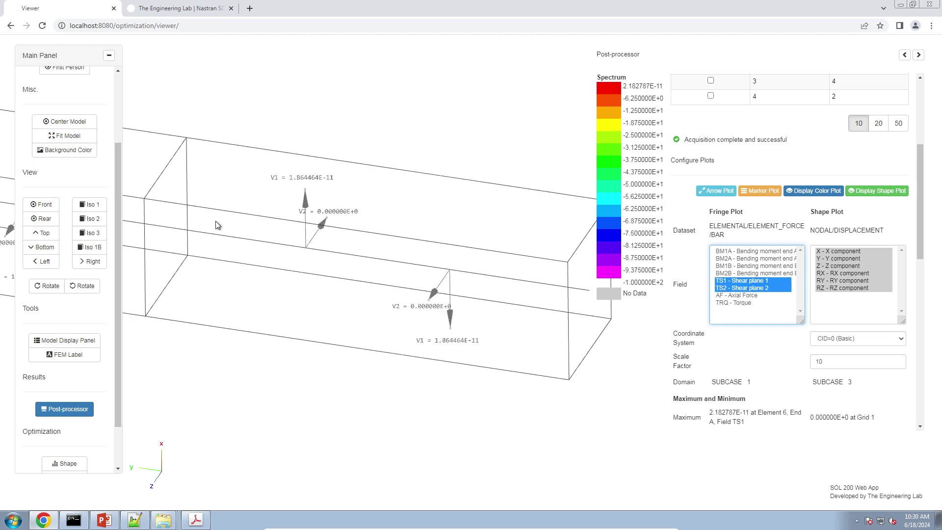
right_drag(216, 222, 580, 232)
right_drag(386, 219, 483, 245)
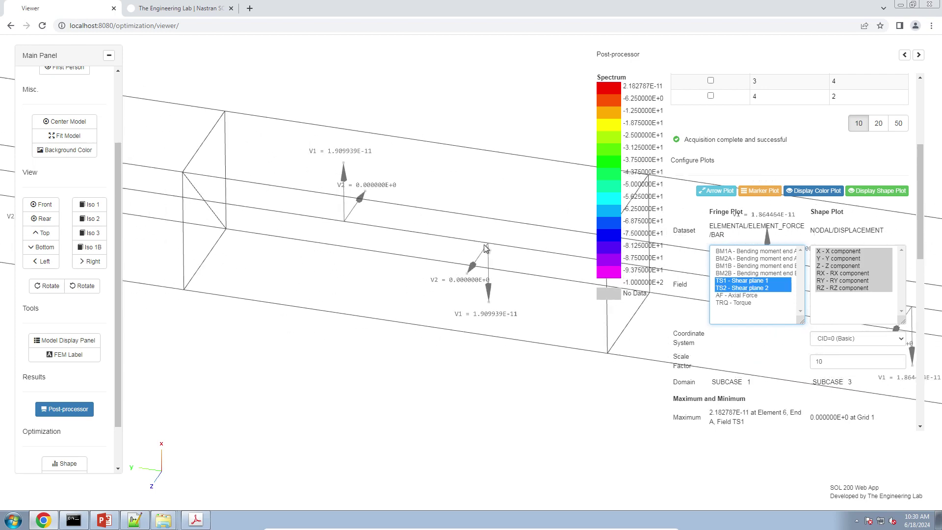
right_drag(233, 208, 510, 259)
right_drag(231, 221, 480, 264)
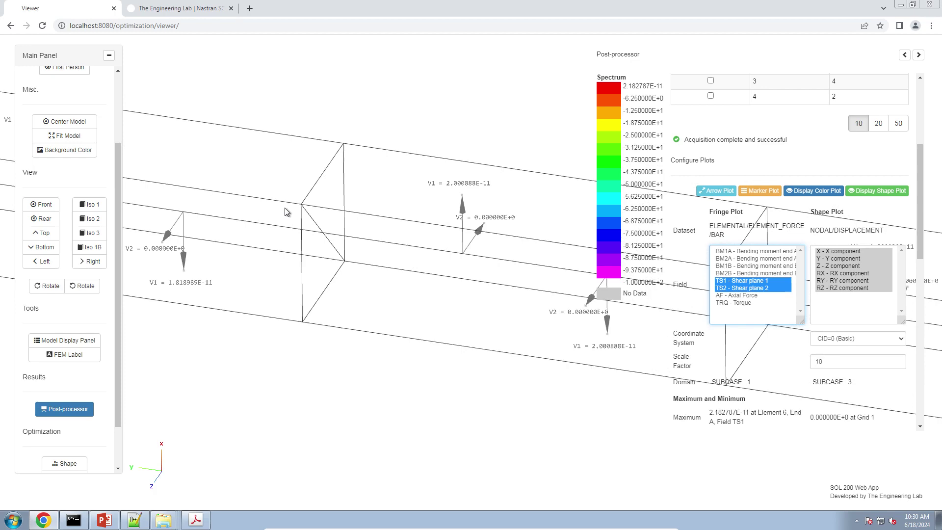
right_drag(287, 212, 328, 226)
Step: Select all eight bar force fields, from BM1A to TRQ, and show the arrow plot over the whole frame
drag(756, 251, 760, 301)
scroll(734, 341, down, 2)
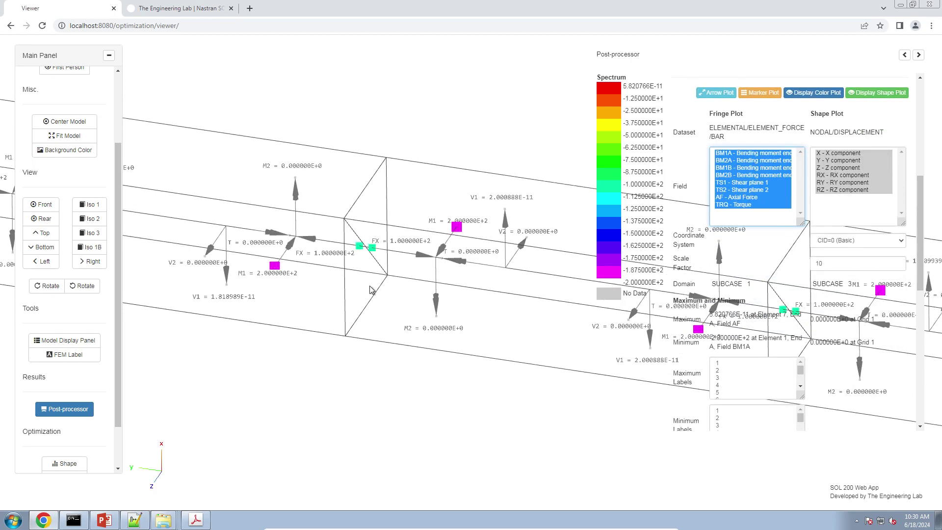
scroll(371, 289, down, 6)
right_drag(406, 289, 330, 282)
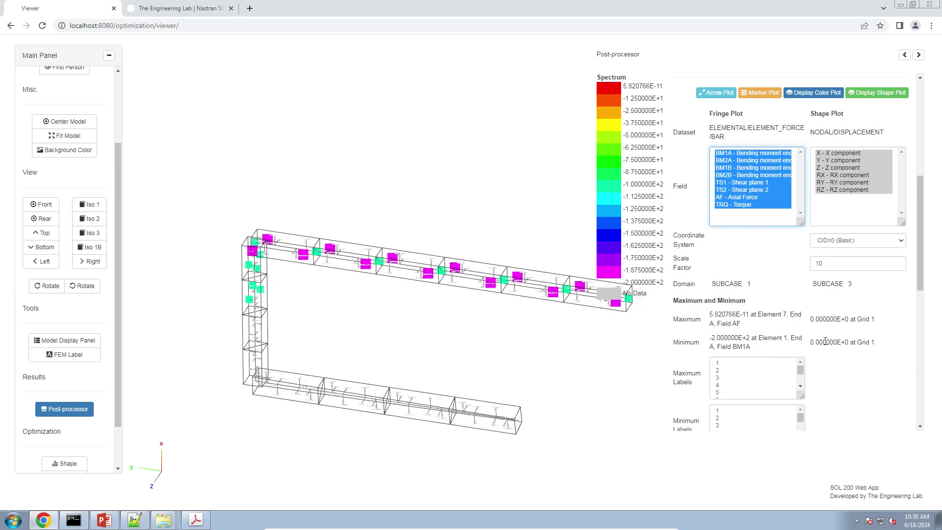
Step: Label the first maximum and the first three minimum bar force values on the frame
click(734, 366)
drag(730, 411, 726, 408)
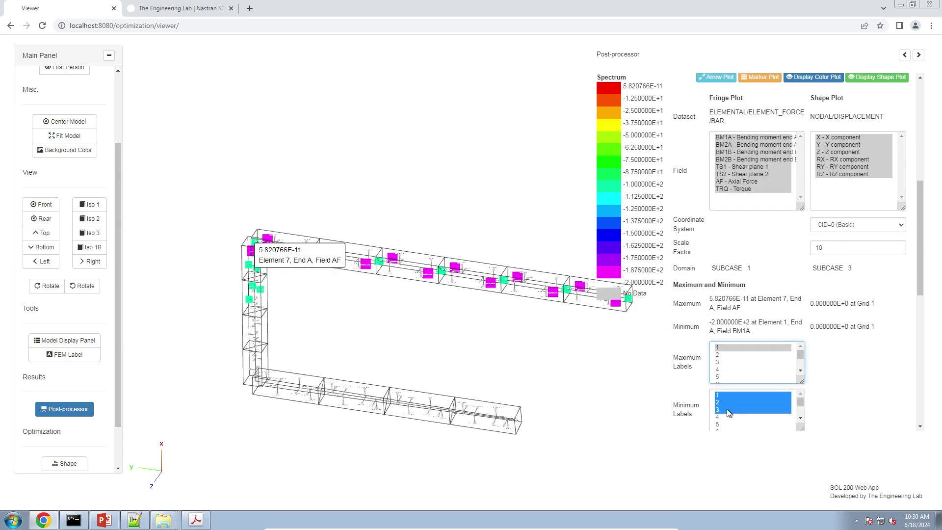
right_drag(571, 348, 516, 363)
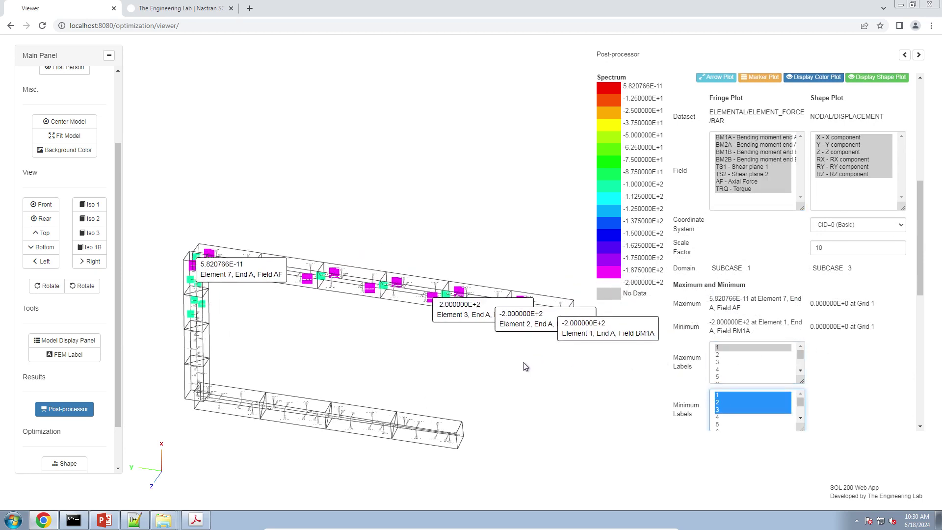
Step: Plot only the bending moment fields BM1A to BM2B and label their first maximum and first minimum values
click(739, 139)
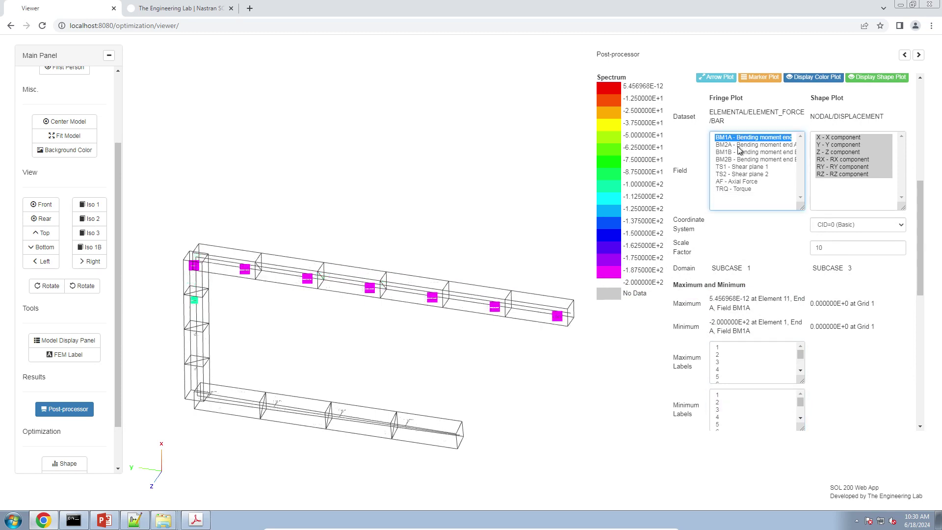
drag(740, 143, 741, 161)
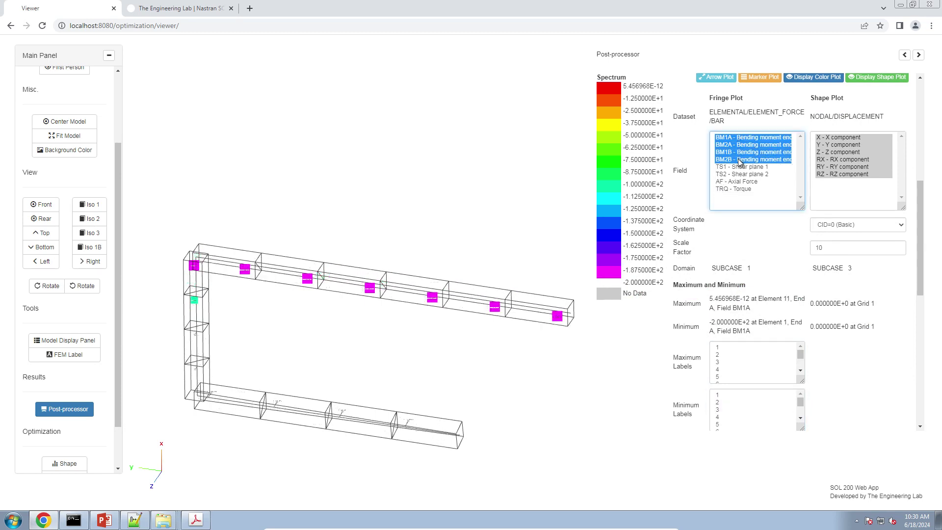
click(720, 348)
click(719, 395)
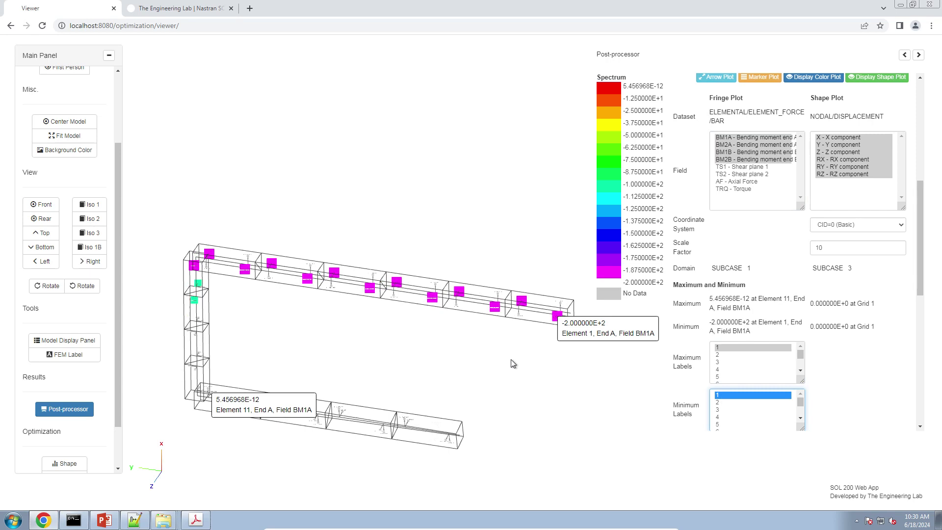
right_drag(592, 369, 558, 358)
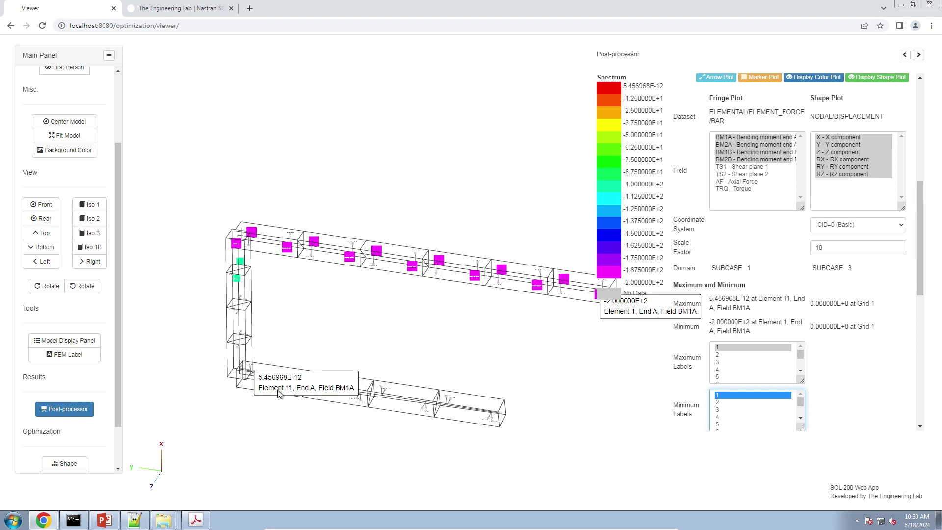
Step: Acquire the ELEMENTAL/STRESS/BAR dataset for subcase 1
click(726, 229)
scroll(686, 153, up, 6)
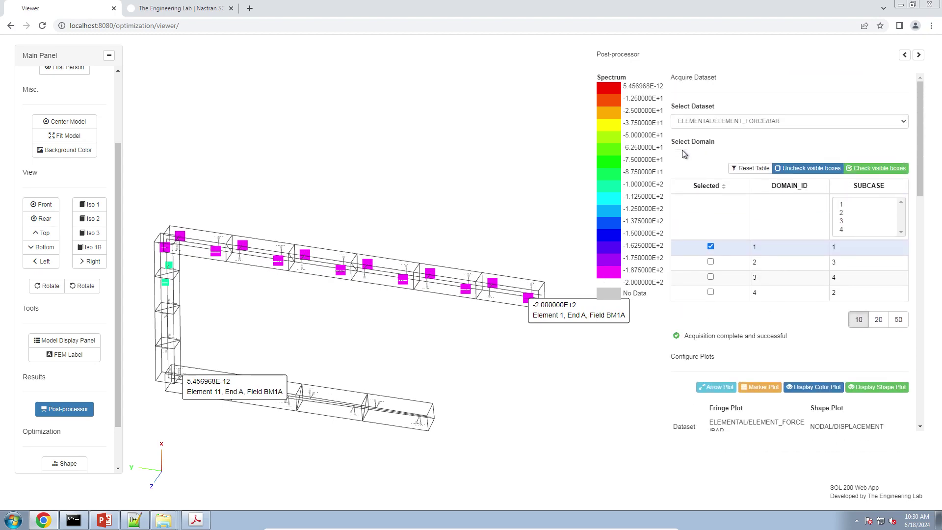
click(703, 122)
click(709, 140)
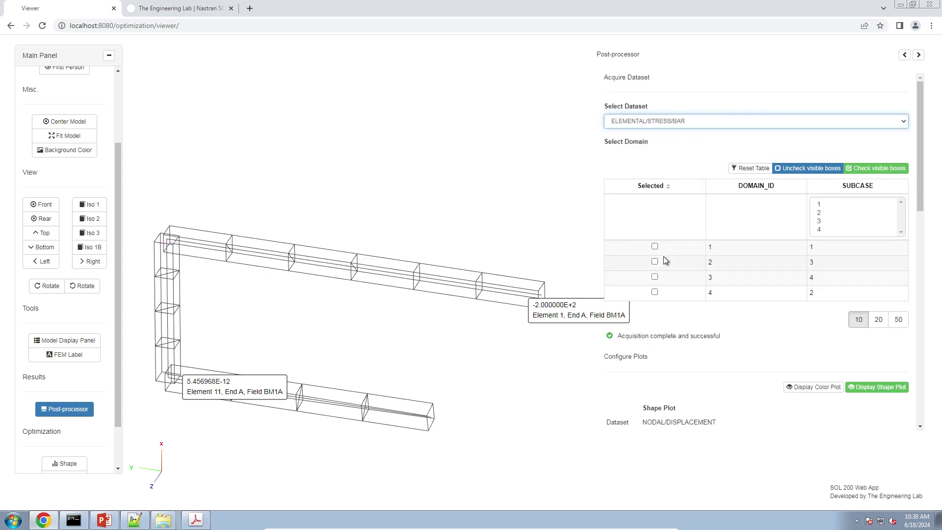
click(664, 250)
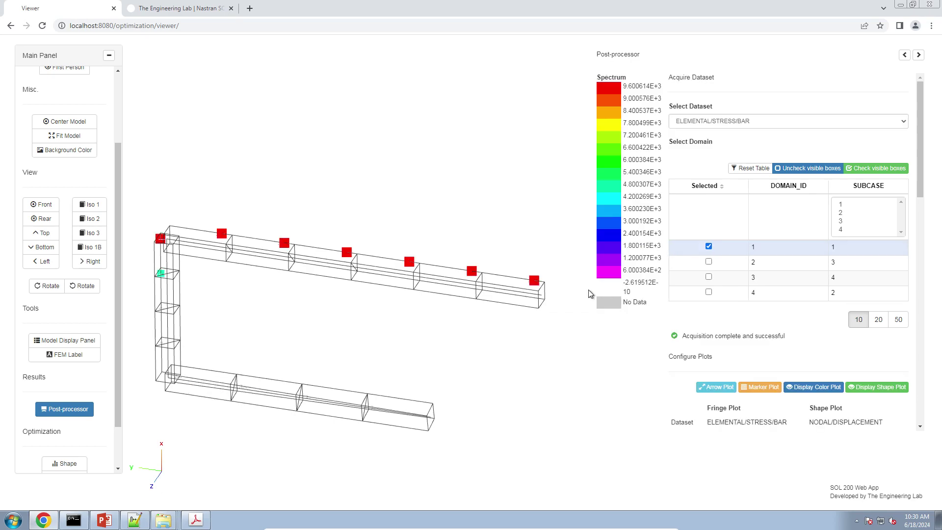
Step: Plot the four end A stress fields, X1A to X4A, and examine their arrows up close at the end of the frame
drag(558, 296, 483, 305)
scroll(484, 304, up, 10)
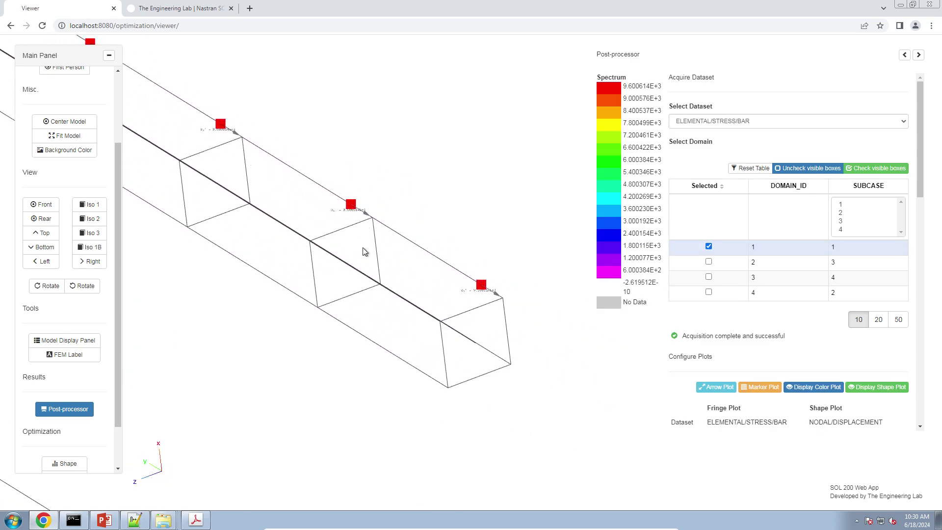
scroll(378, 268, up, 5)
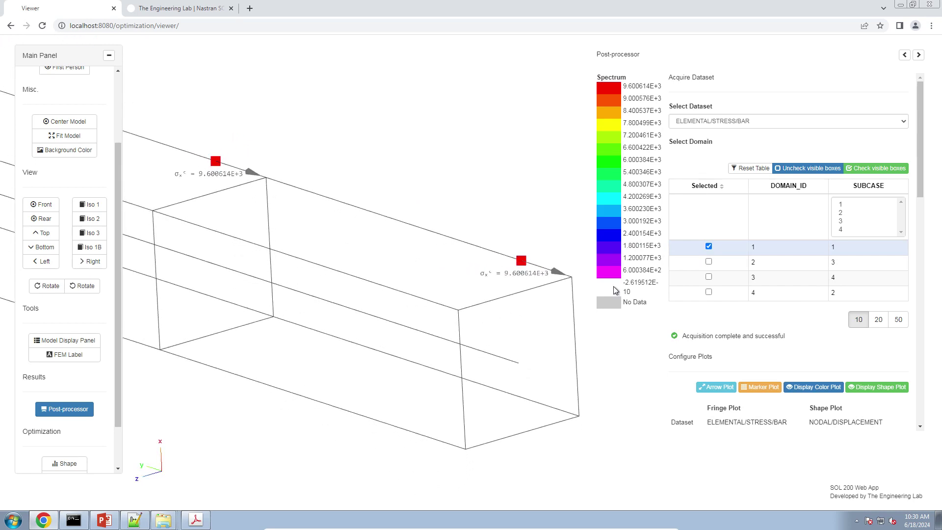
scroll(744, 348, down, 4)
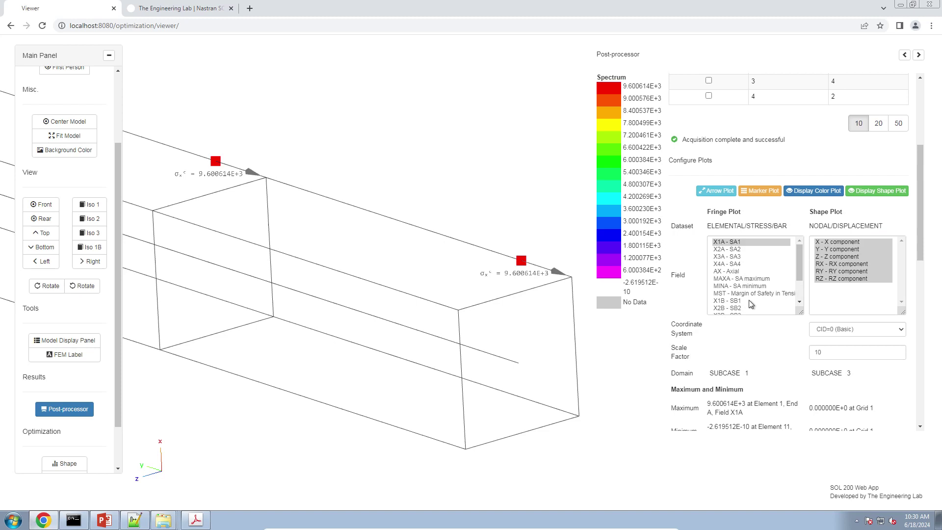
drag(747, 246, 746, 264)
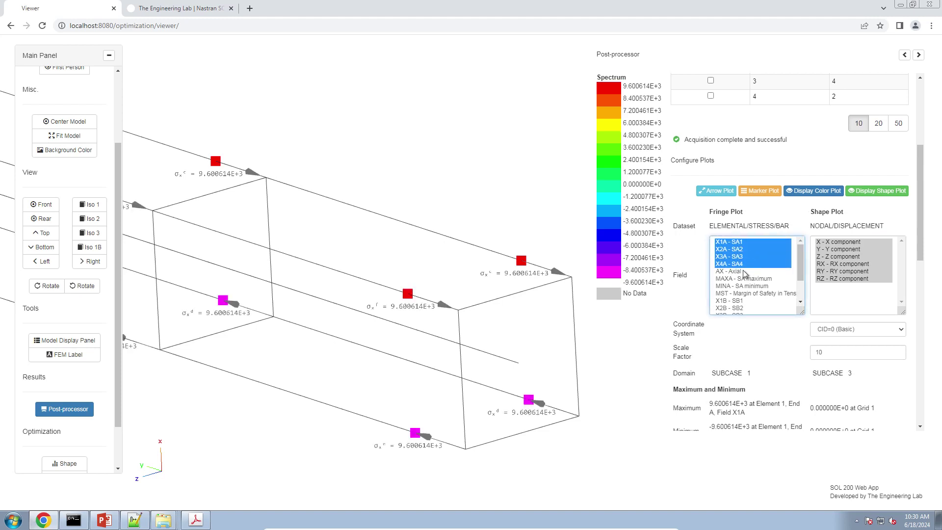
right_drag(514, 323, 470, 281)
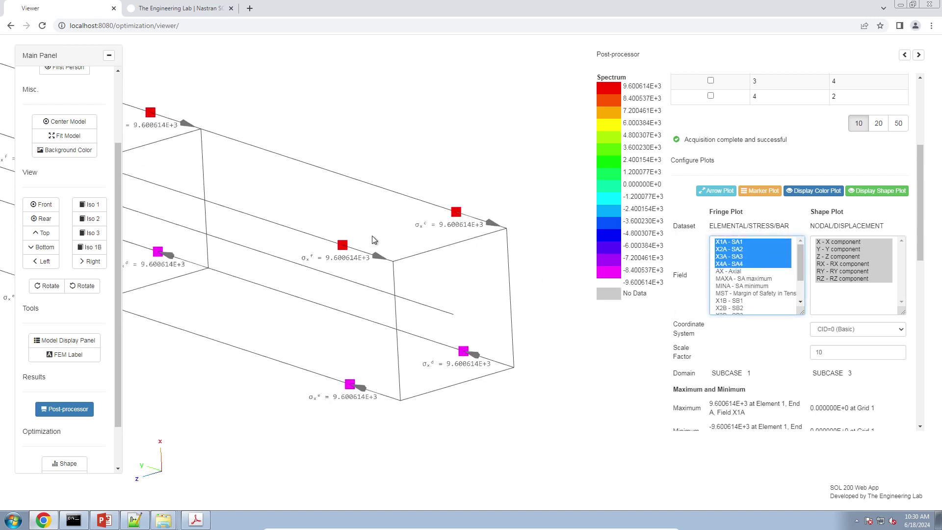
scroll(367, 277, up, 4)
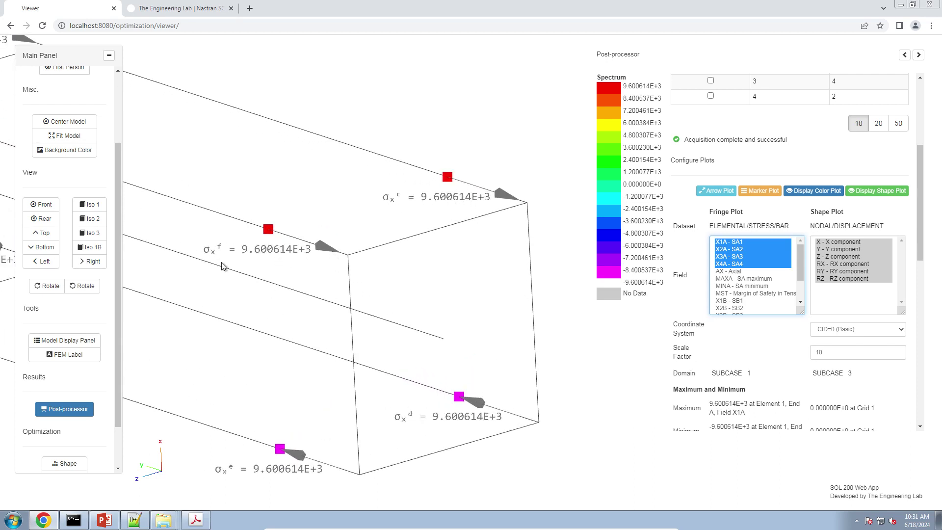
Step: Add the end B stress fields X1B to X4B to the plot and examine the stress arrows at both element ends
scroll(239, 265, down, 5)
drag(291, 269, 515, 275)
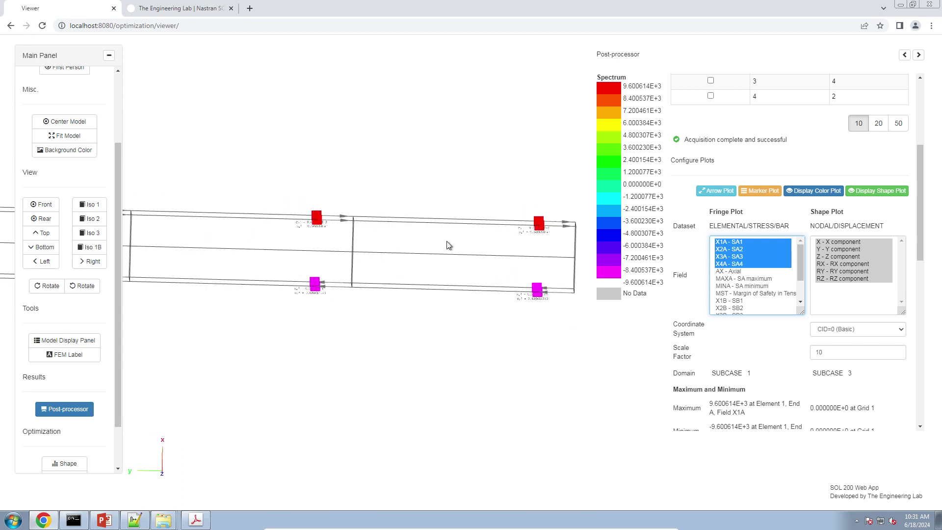
right_drag(447, 246, 376, 272)
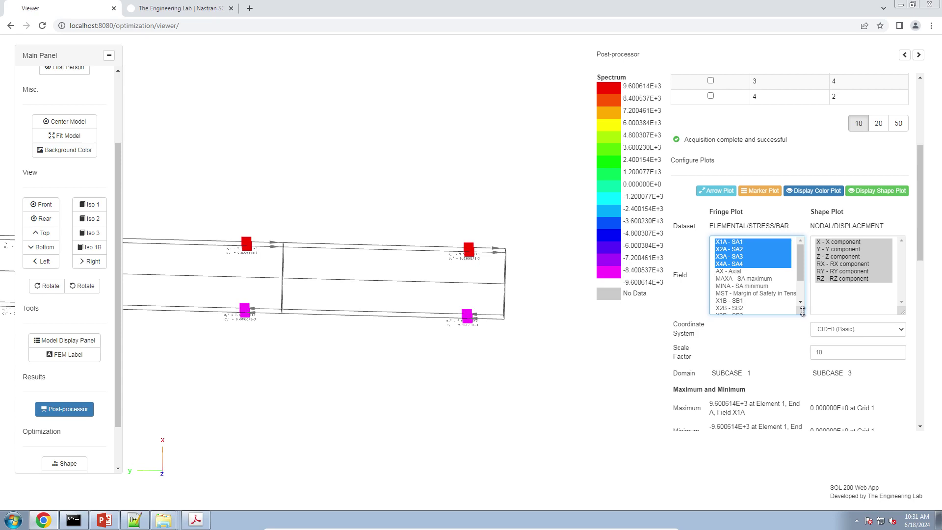
drag(803, 311, 802, 366)
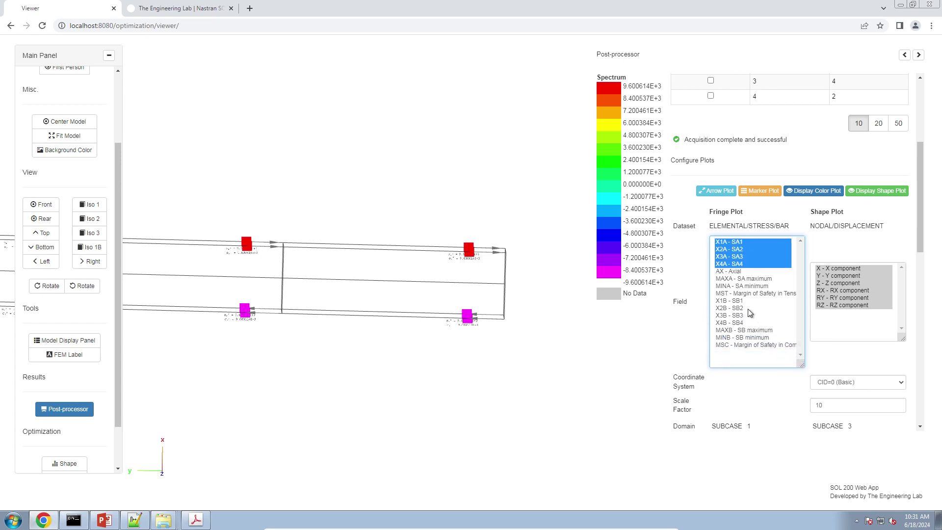
ctrl+drag(749, 301, 752, 327)
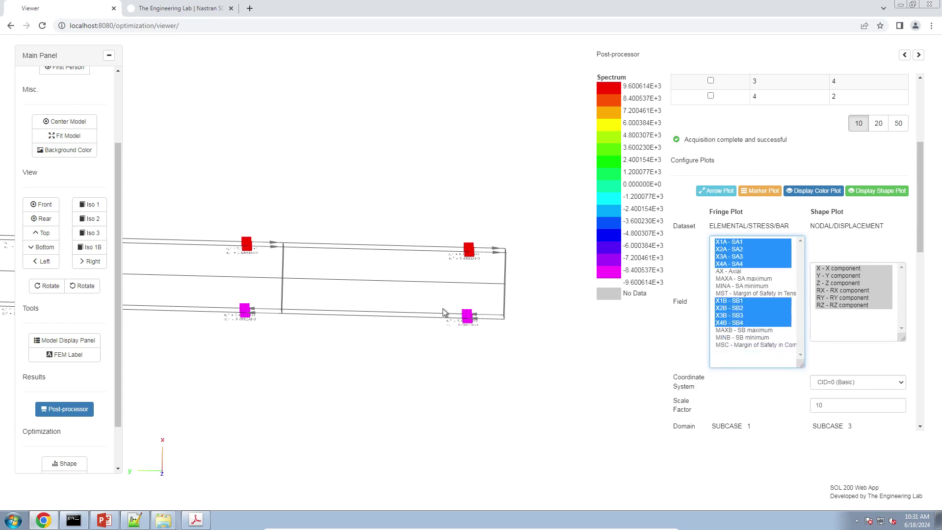
drag(379, 283, 377, 306)
right_drag(365, 307, 430, 295)
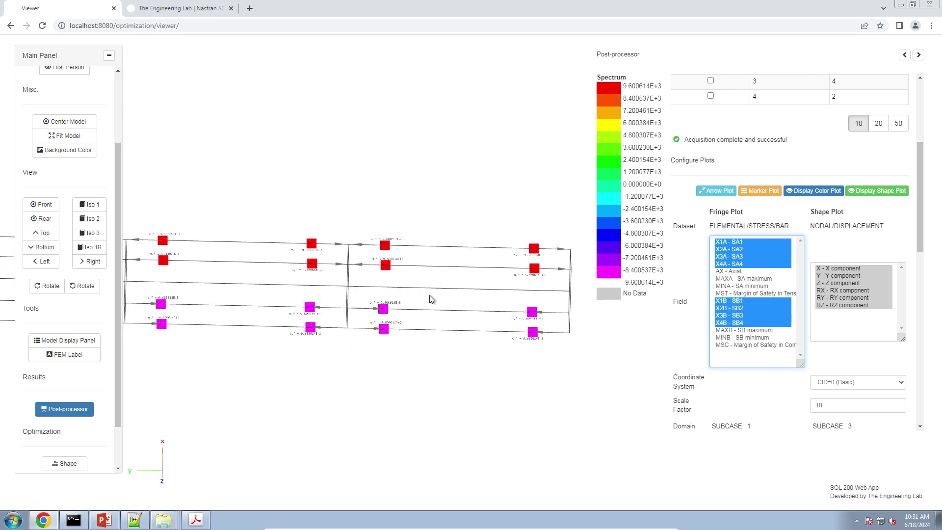
scroll(431, 297, up, 5)
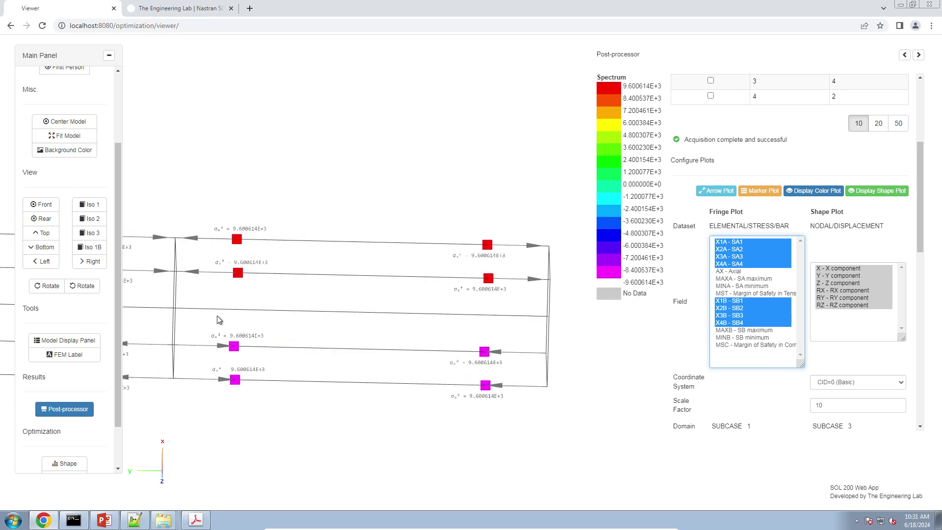
drag(237, 323, 273, 324)
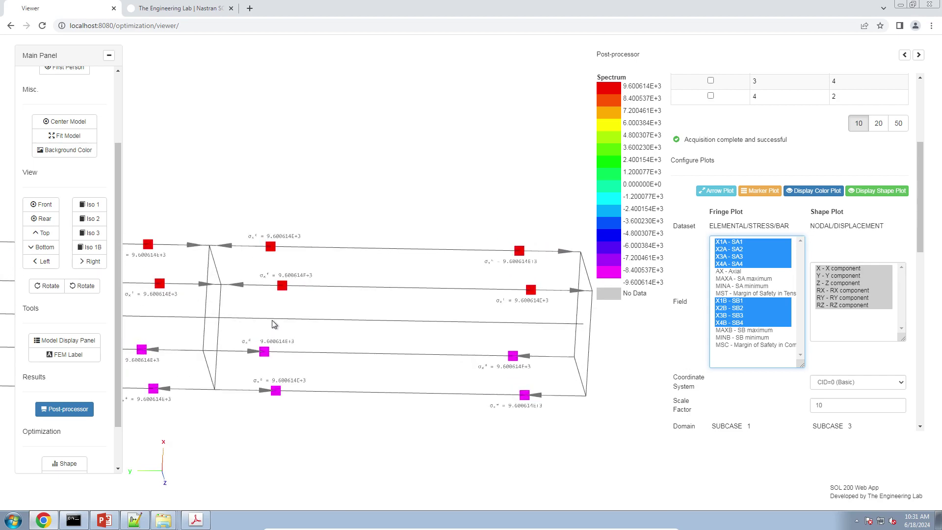
scroll(331, 278, down, 5)
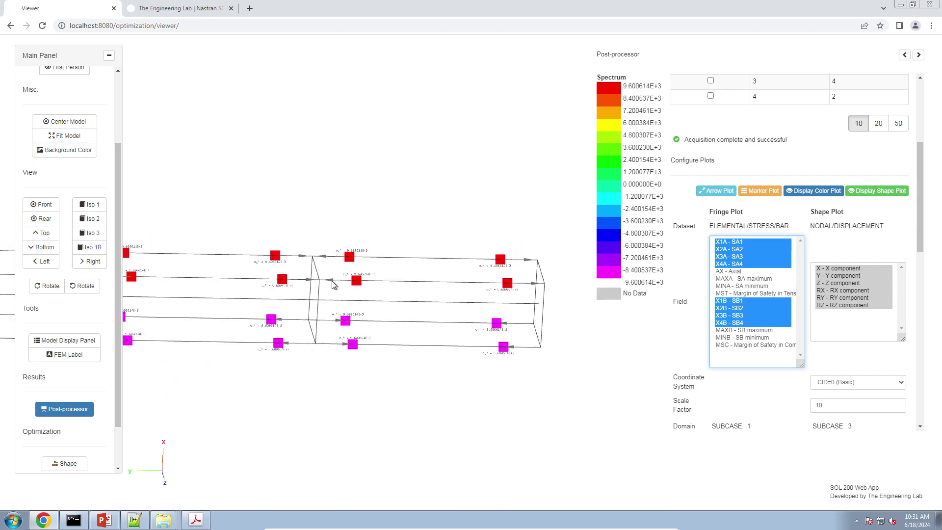
Step: Examine the stress arrows and labels at both ends of the bars up close, followed by the stress markers across the whole frame
scroll(344, 283, up, 8)
middle_drag(391, 293, 371, 301)
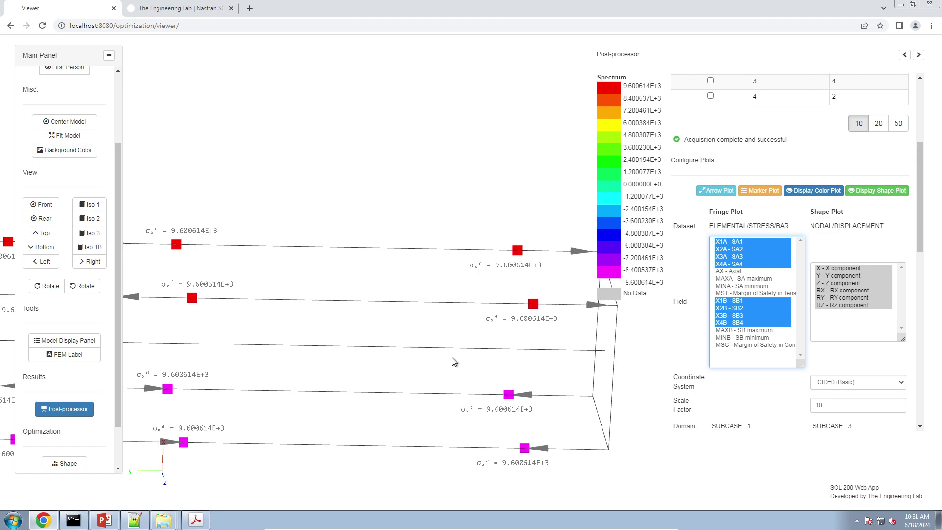
drag(452, 362, 481, 311)
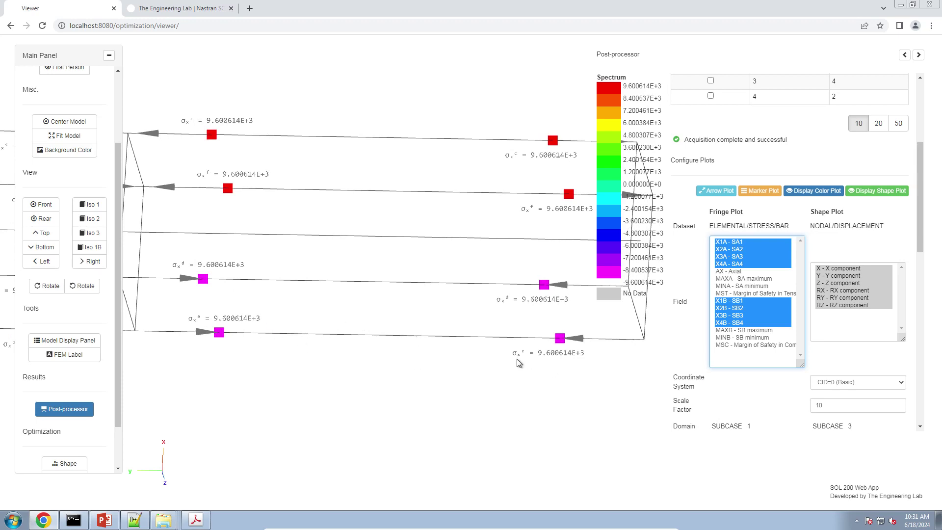
scroll(369, 287, down, 10)
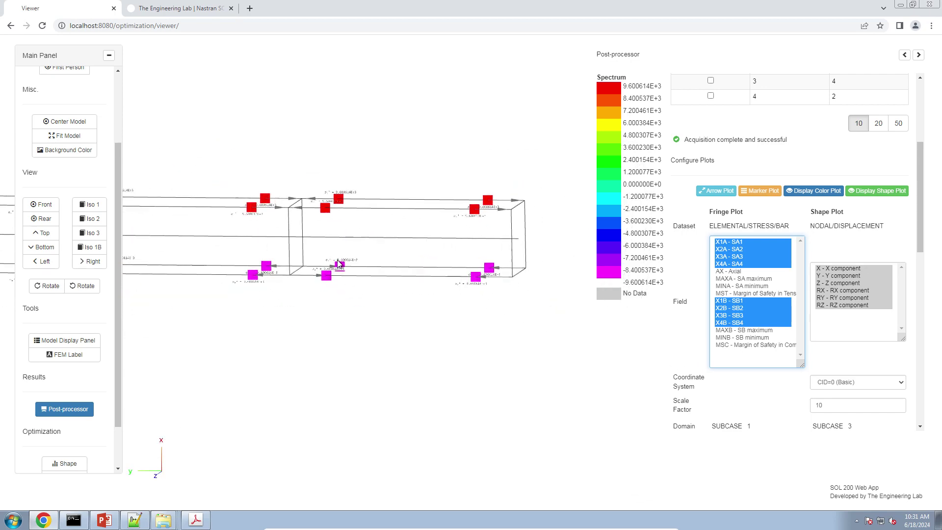
drag(344, 265, 425, 202)
right_drag(425, 202, 459, 358)
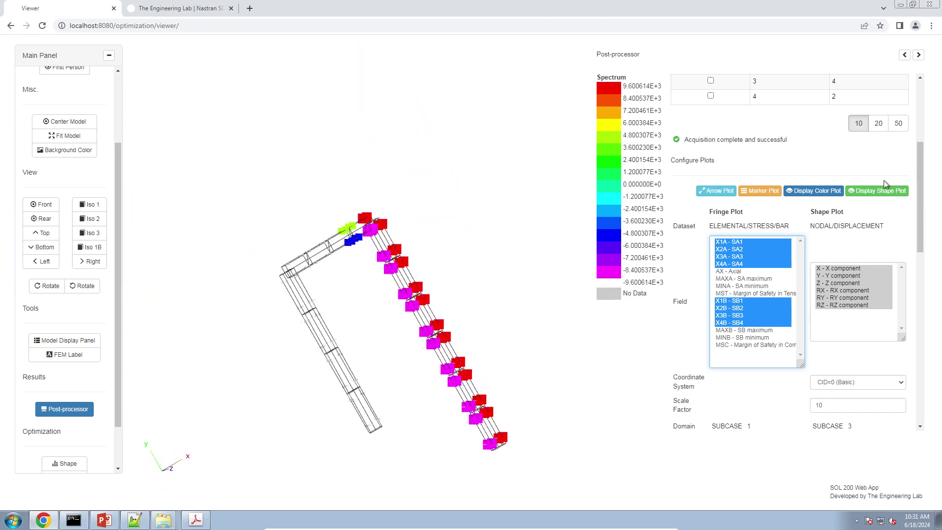
click(830, 225)
Step: Switch to the Patran Results Postprocessing manual in Adobe Acrobat and review Problem 1's rigid frame description, theoretical solution and results table
click(196, 519)
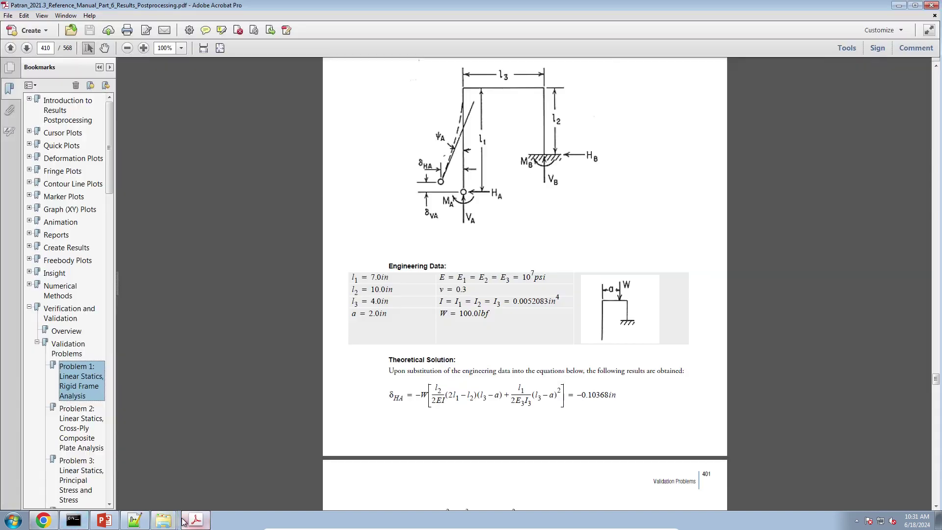
scroll(334, 416, down, 2)
scroll(334, 416, up, 12)
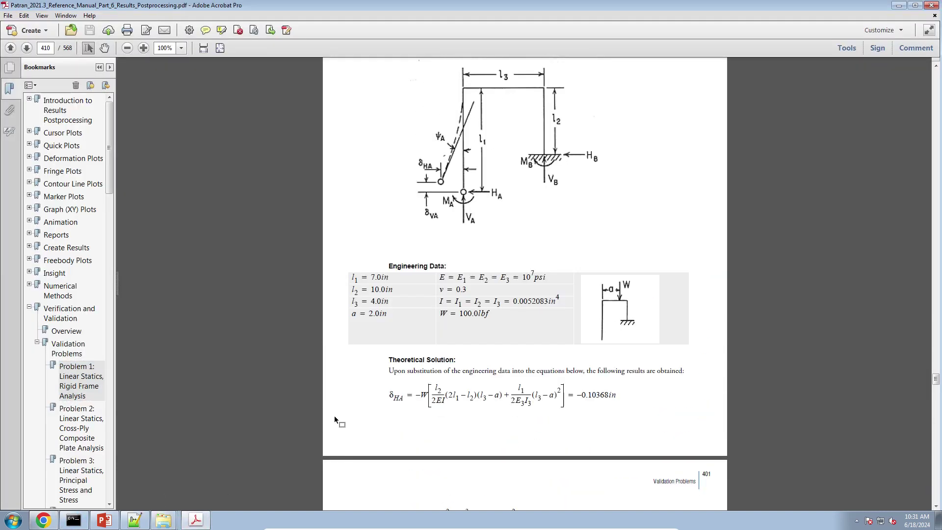
scroll(334, 416, up, 2)
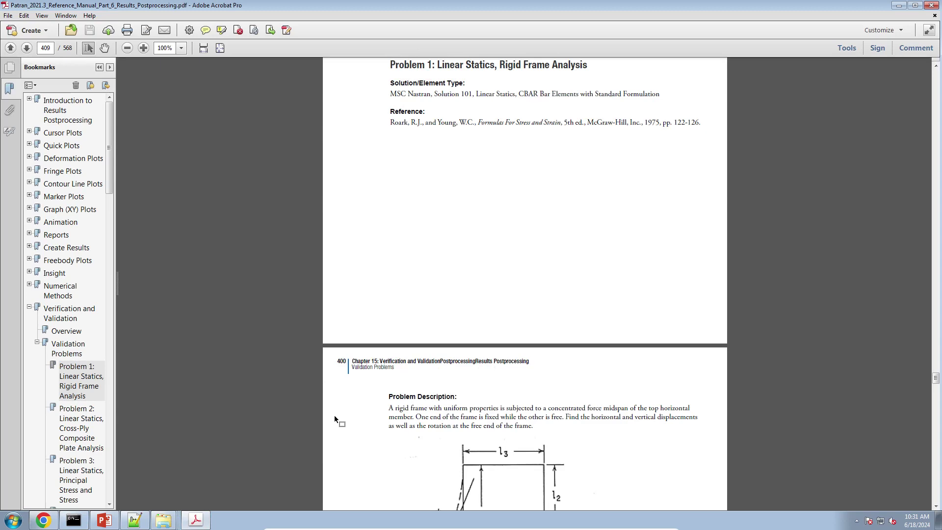
scroll(334, 416, down, 10)
scroll(336, 419, down, 14)
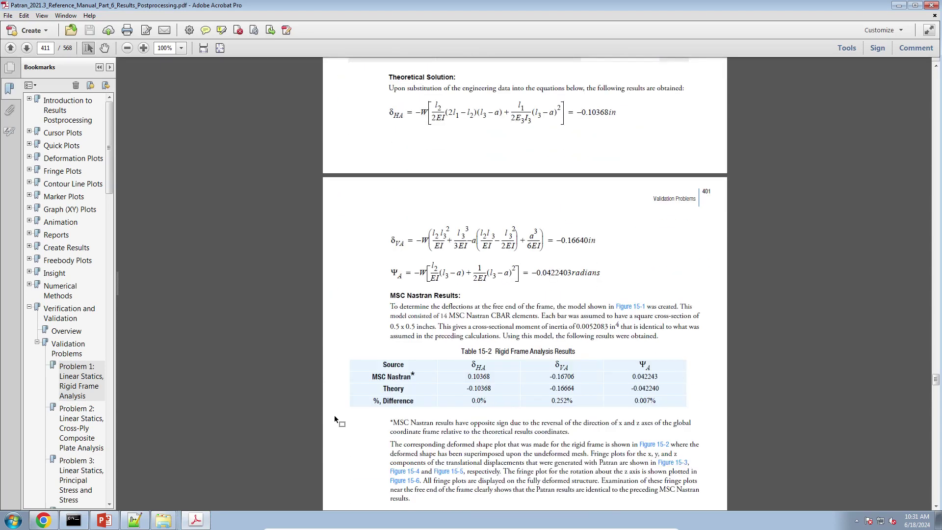
scroll(335, 416, up, 3)
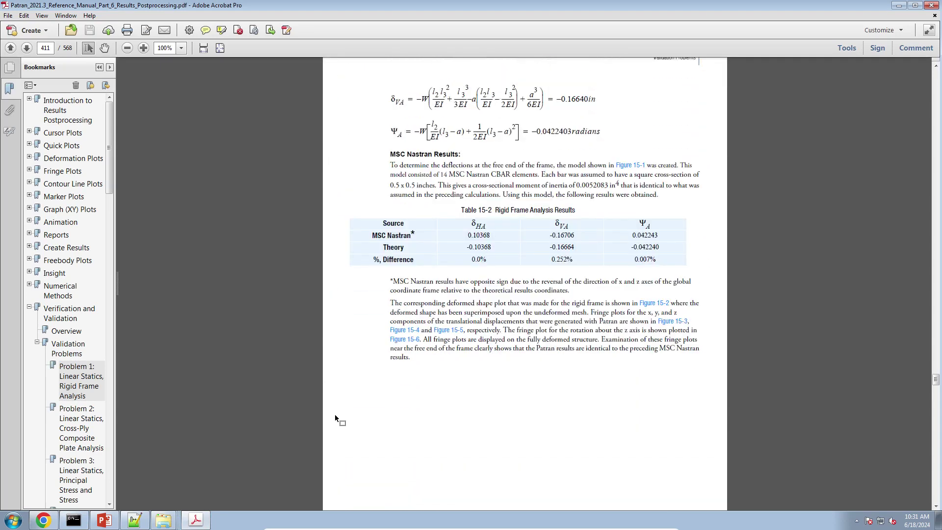
scroll(334, 416, down, 4)
scroll(335, 416, up, 10)
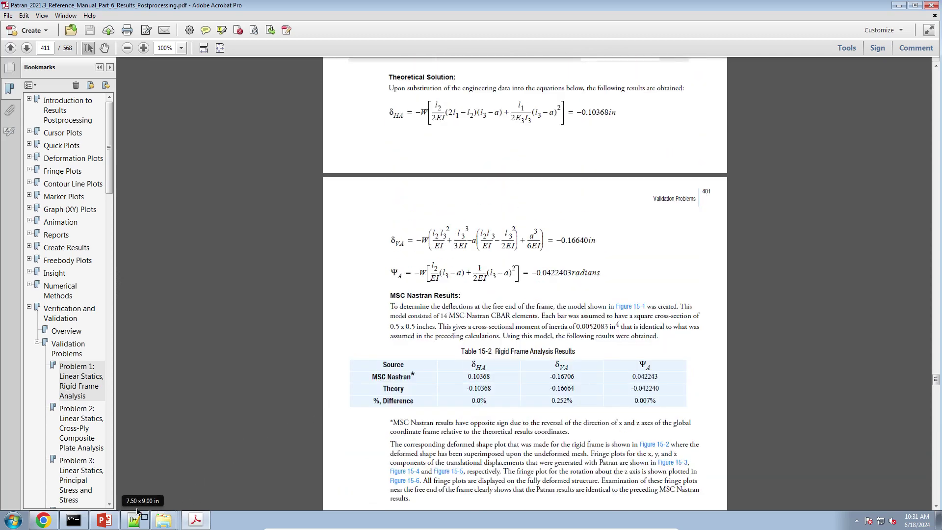
Step: Return to the Viewer in Chrome and examine the stress markers along the frame members from several angles
click(43, 520)
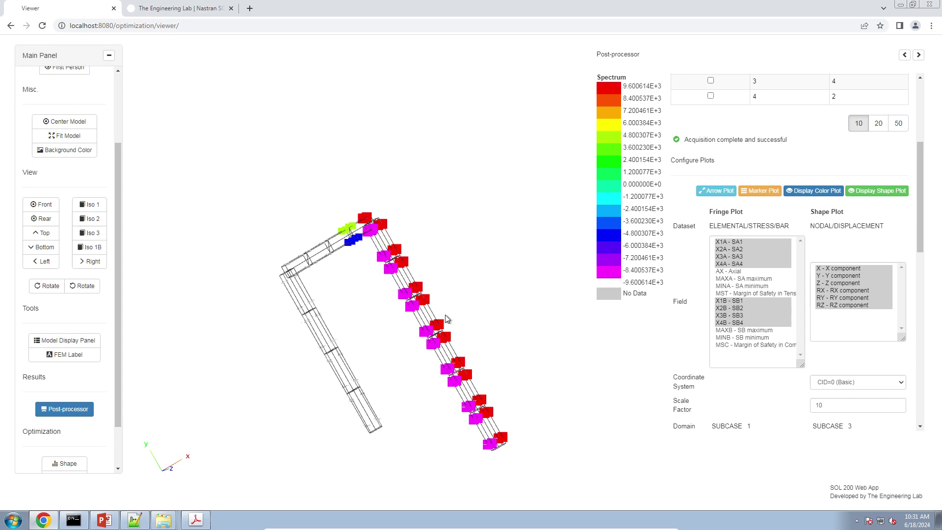
drag(447, 319, 327, 273)
middle_drag(444, 354, 450, 325)
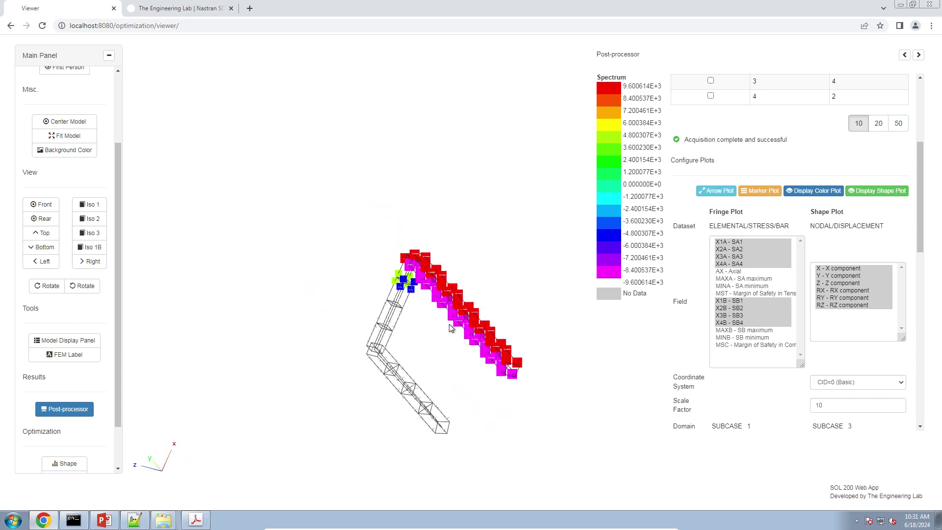
scroll(450, 327, up, 3)
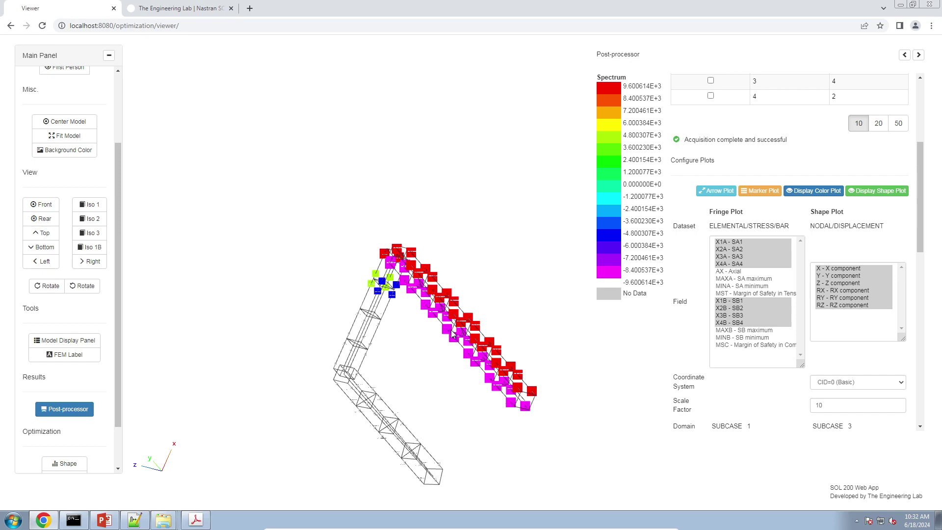
drag(476, 301, 440, 333)
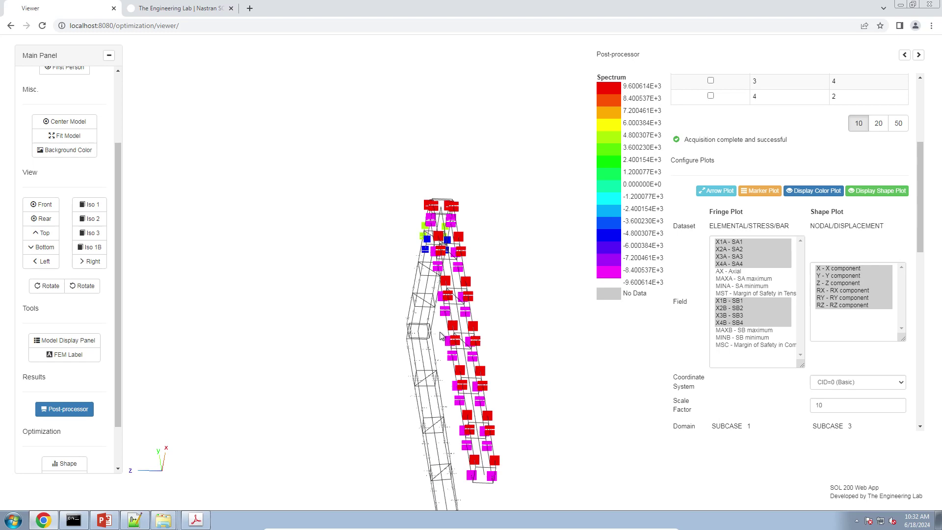
scroll(104, 190, up, 2)
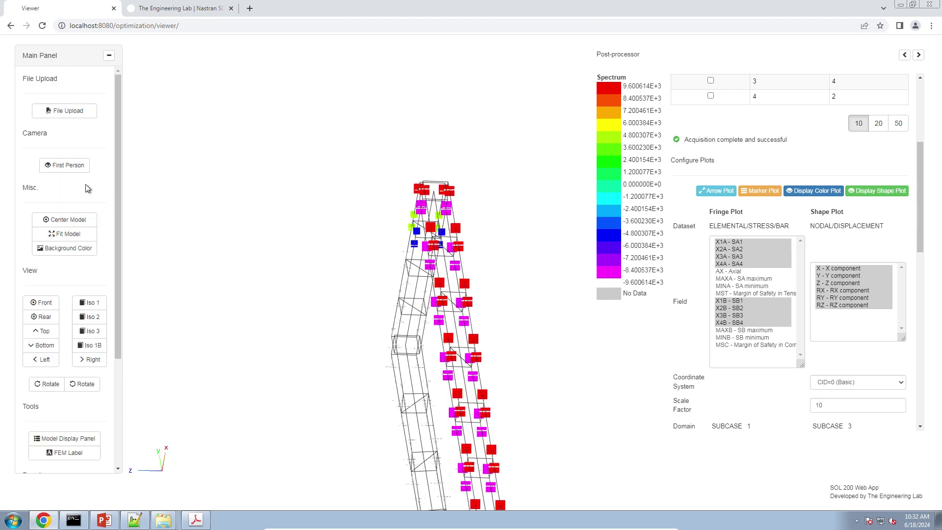
Step: Activate the first-person camera controls and fly along the inside of the longer column to examine its stress arrows and labels
click(74, 165)
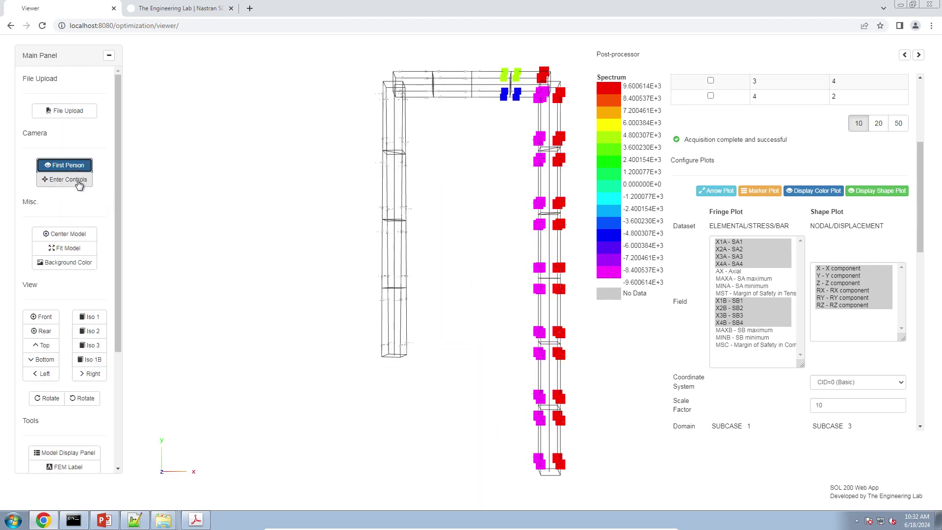
click(79, 184)
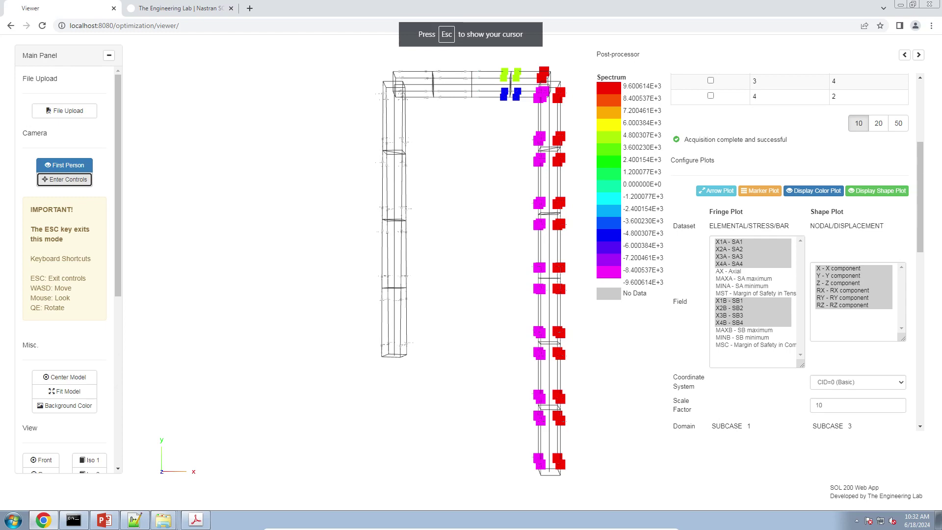
key(w)
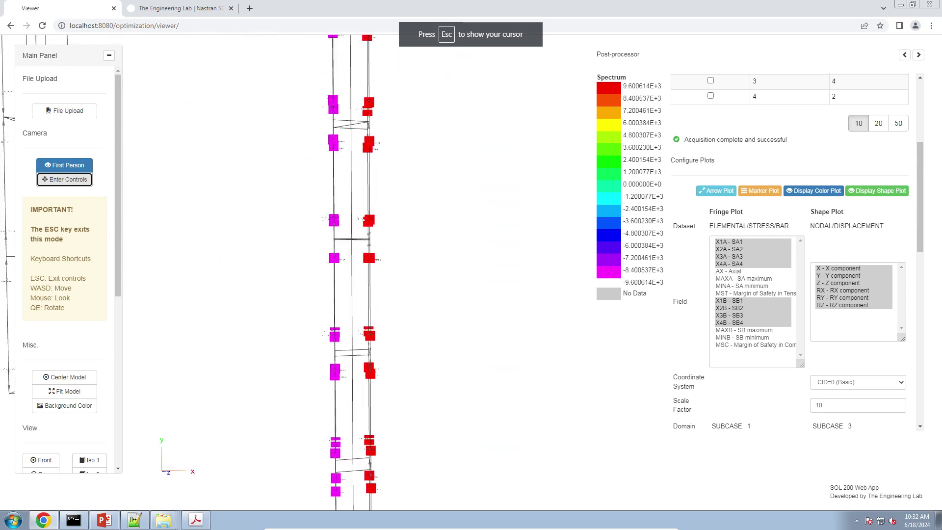
key(w)
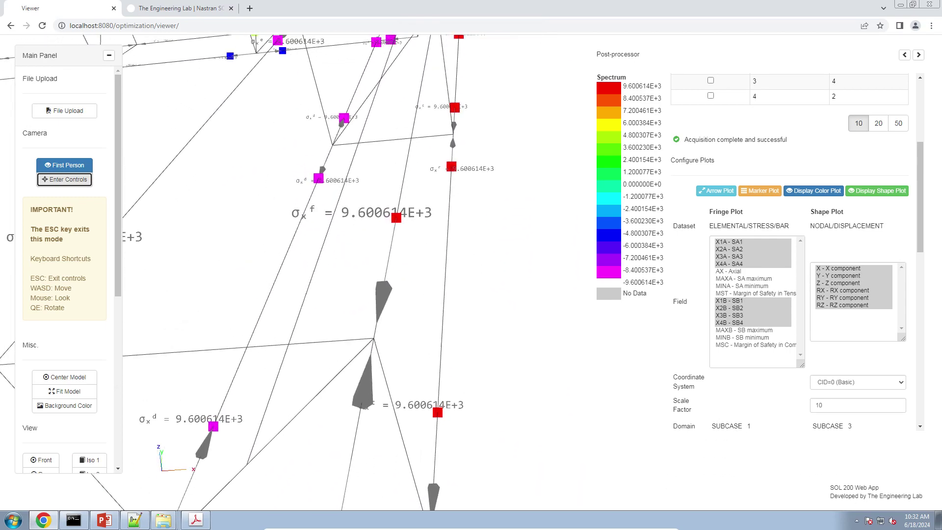
key(w)
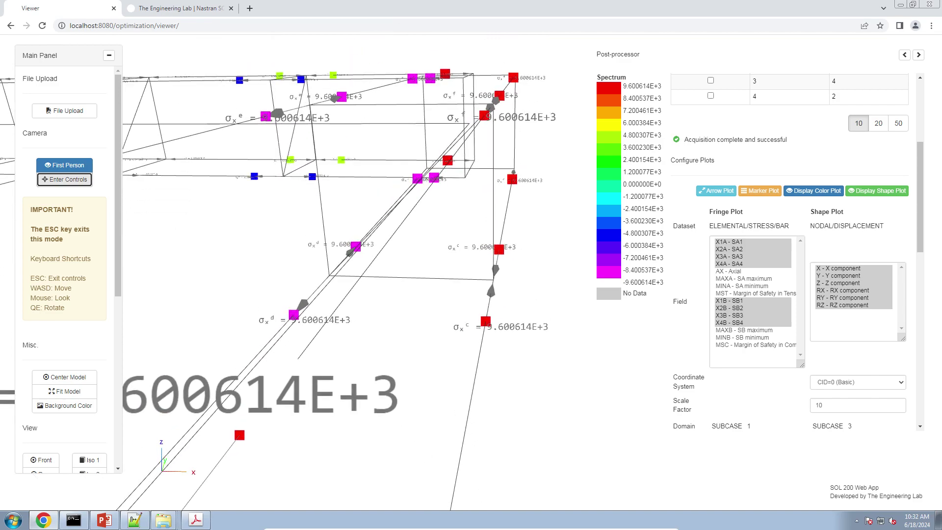
key(w)
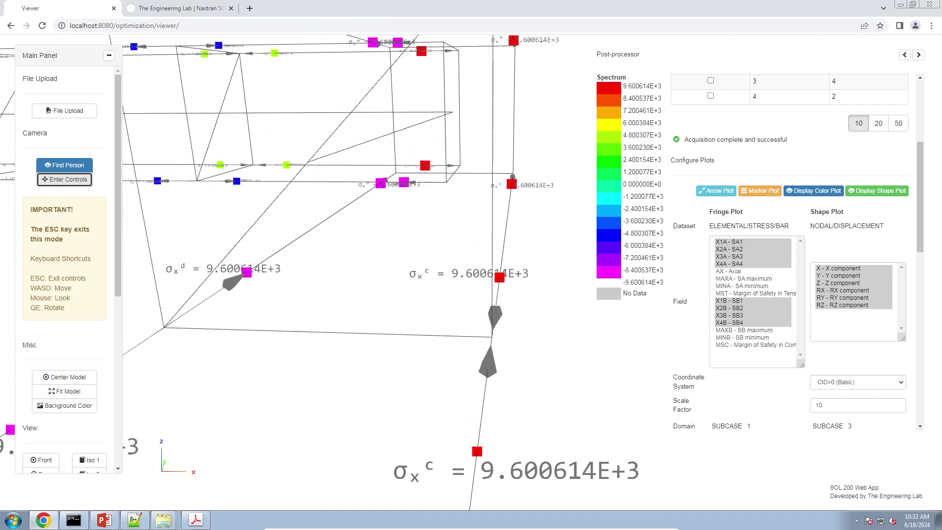
key(w)
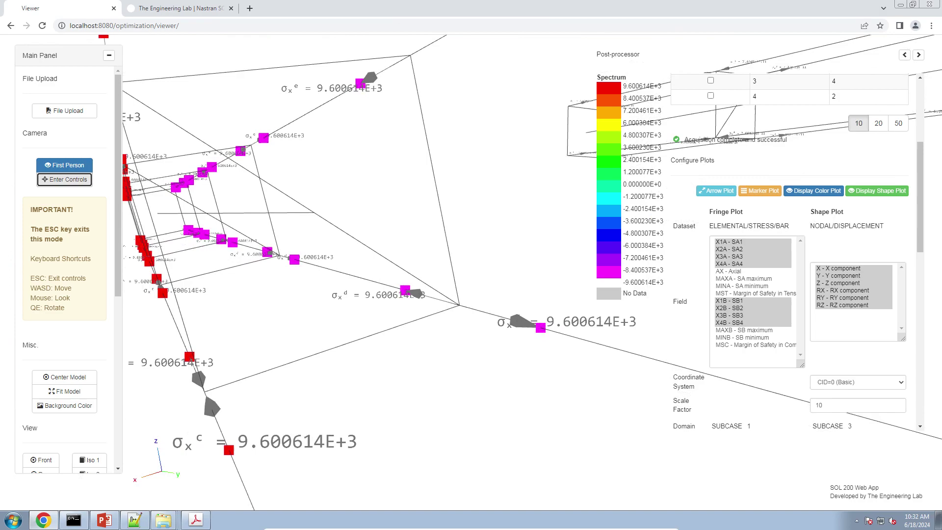
key(w)
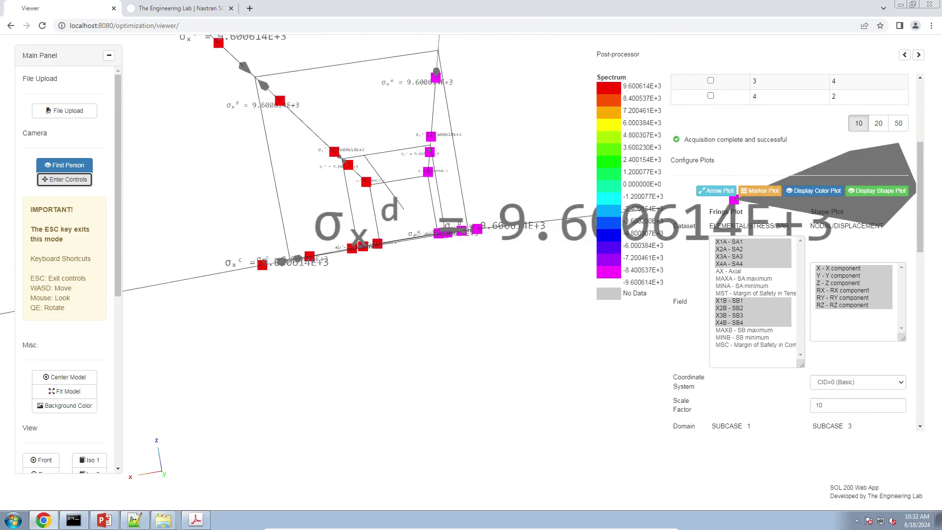
key(w)
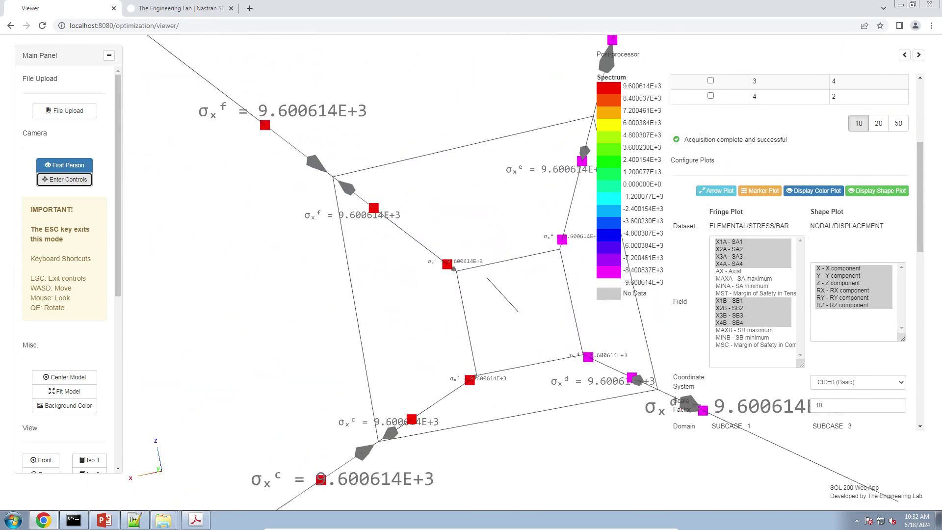
key(w)
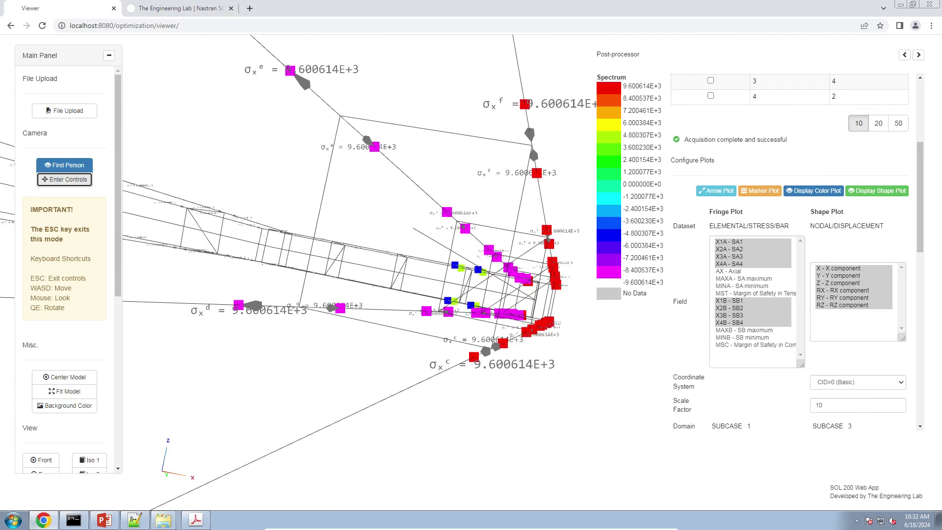
Step: Fly around the column and the frame corner to examine the stress arrows from outside, and exit the first-person camera
key(e)
key(w)
key(d)
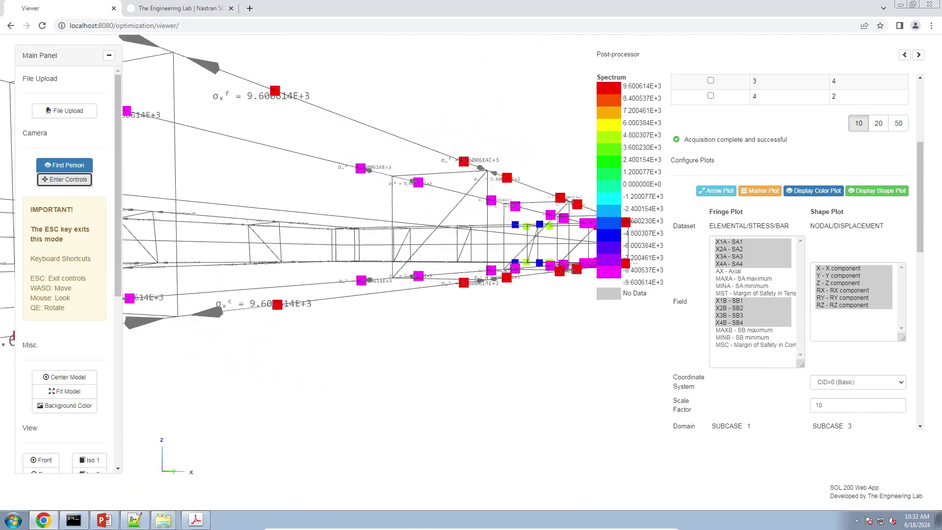
key(d)
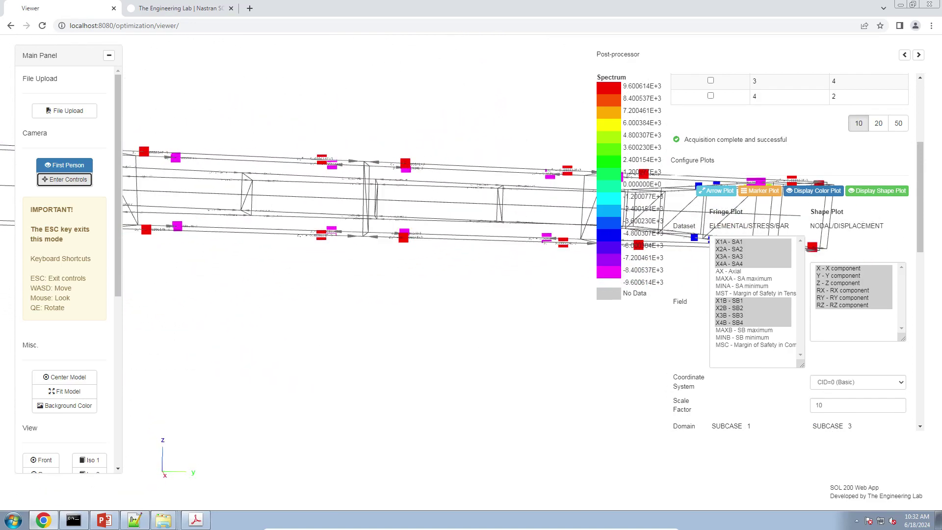
key(w)
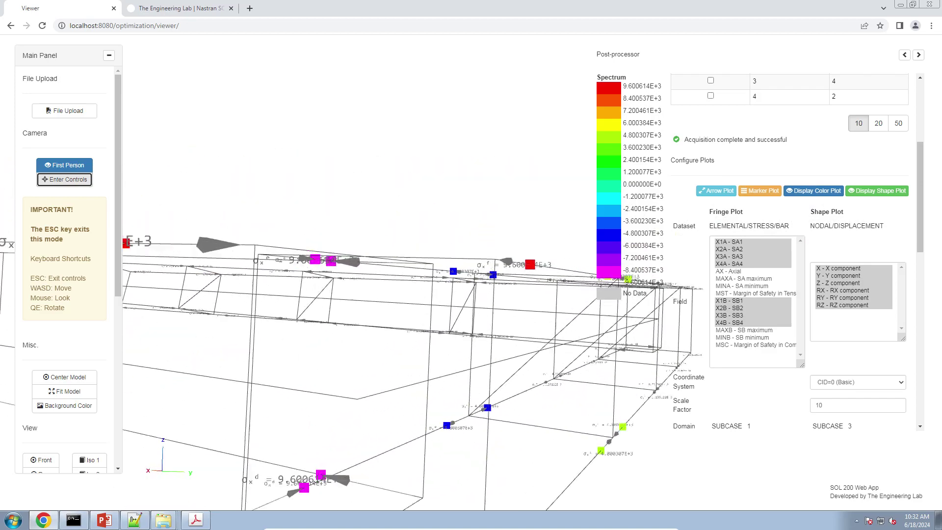
key(s)
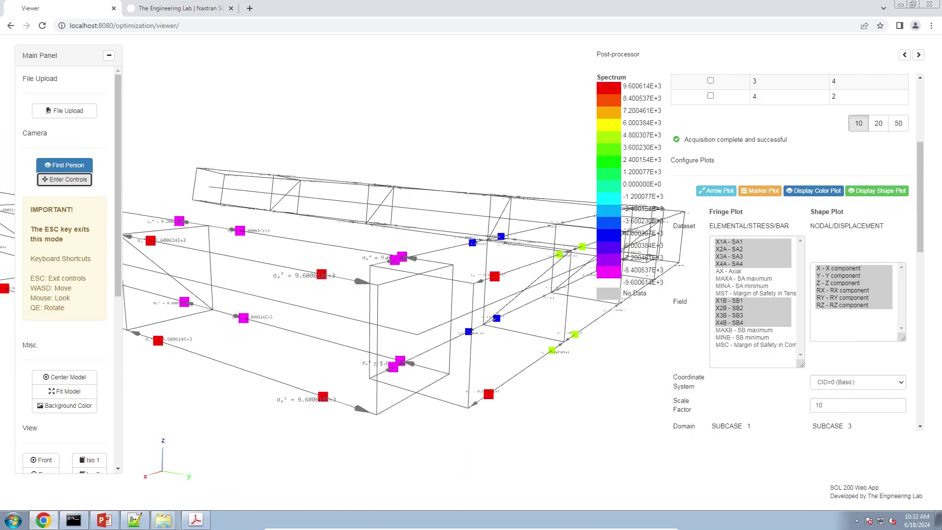
key(Escape)
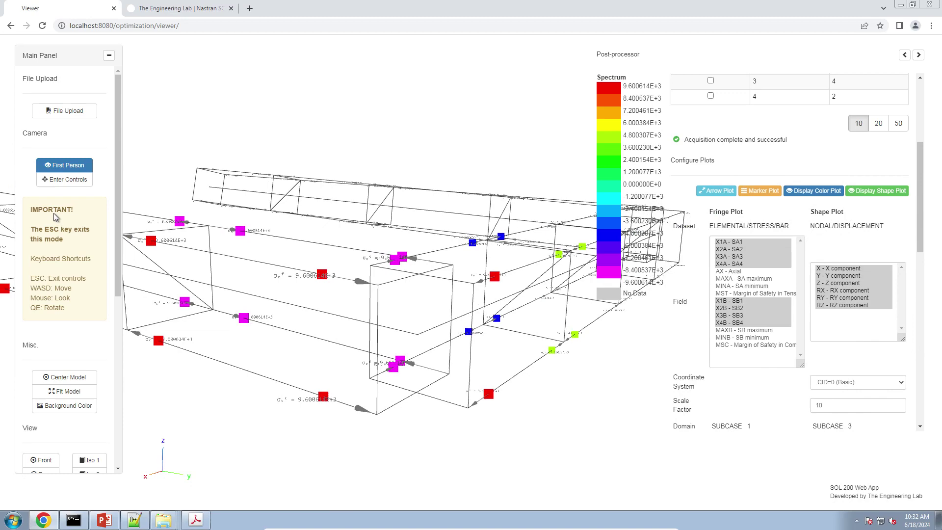
click(77, 167)
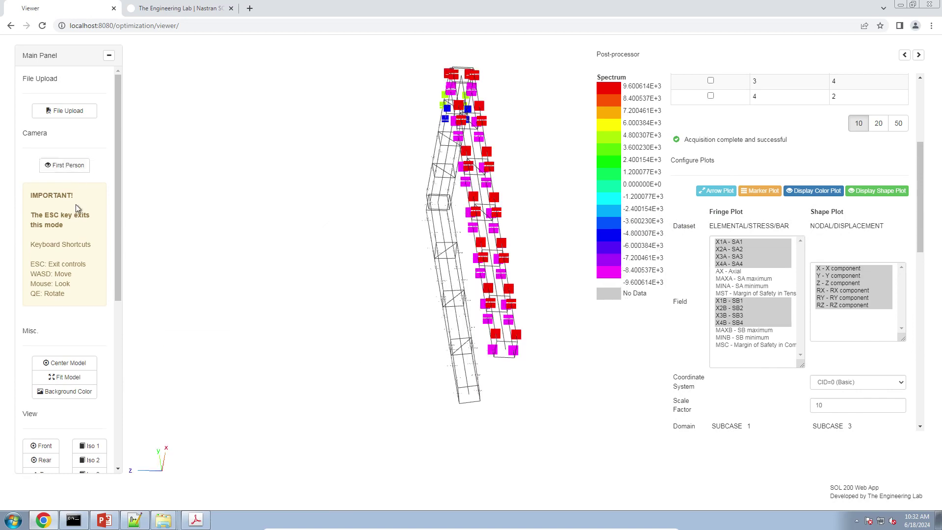
Step: View the frame from the opposite side and switch to The Engineering Lab website's home page
drag(557, 263, 259, 237)
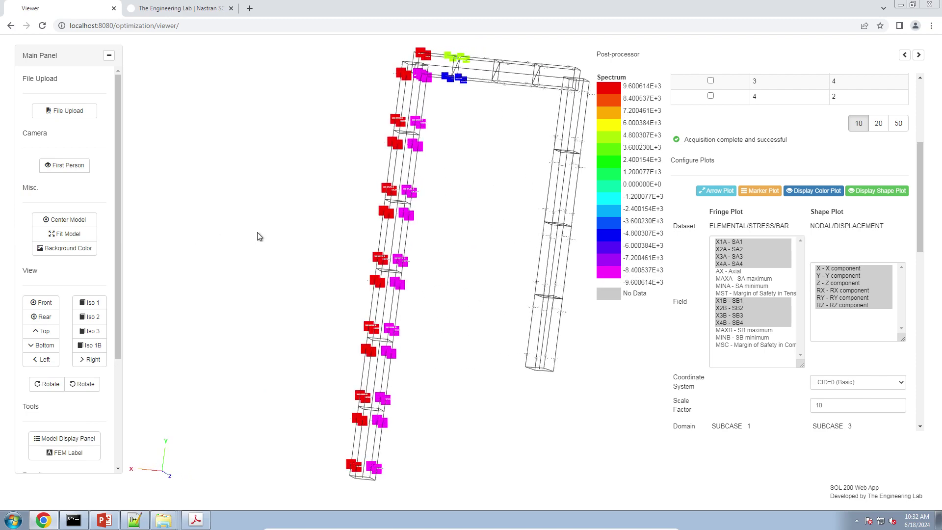
click(178, 6)
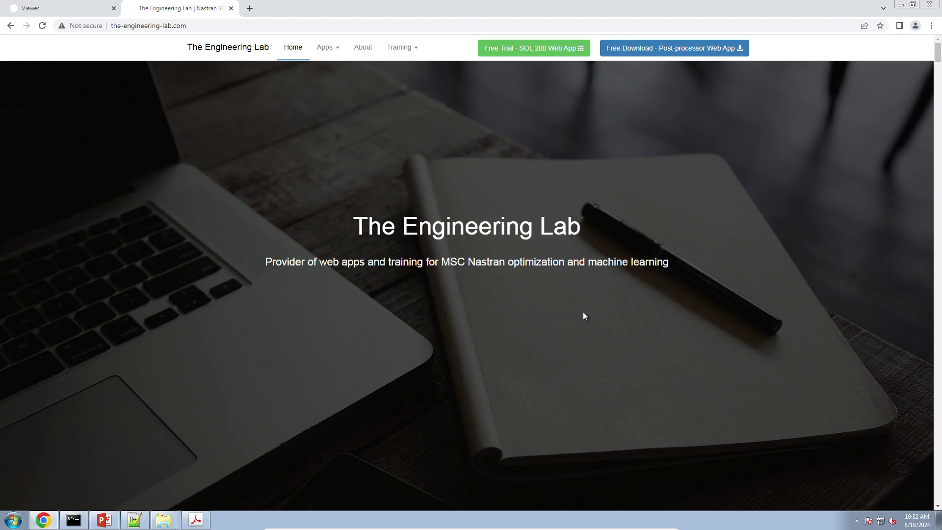